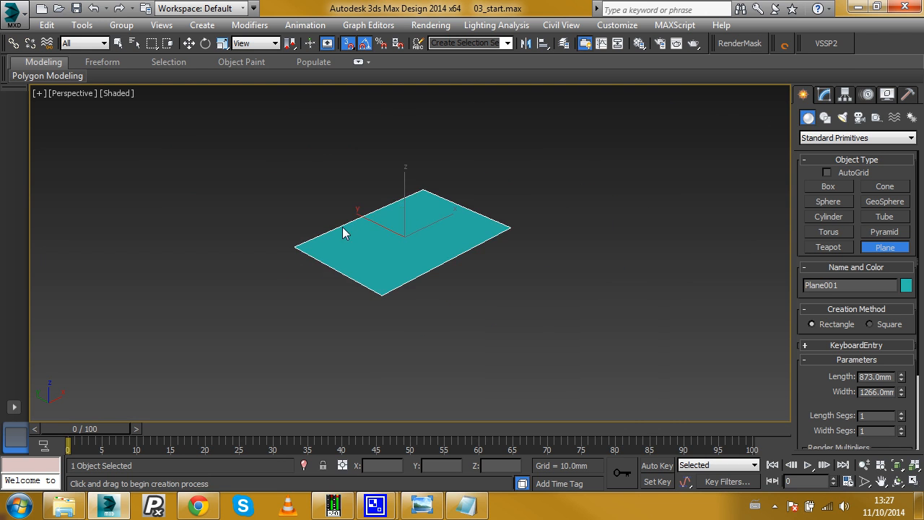
Step: Name the first sample material PLAN in the Material Editor
key("m")
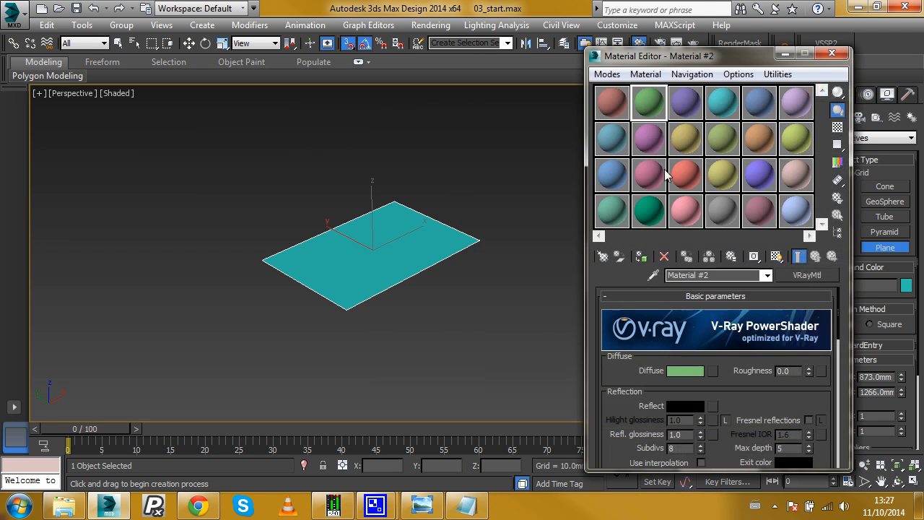
left_click(611, 103)
left_click(718, 279)
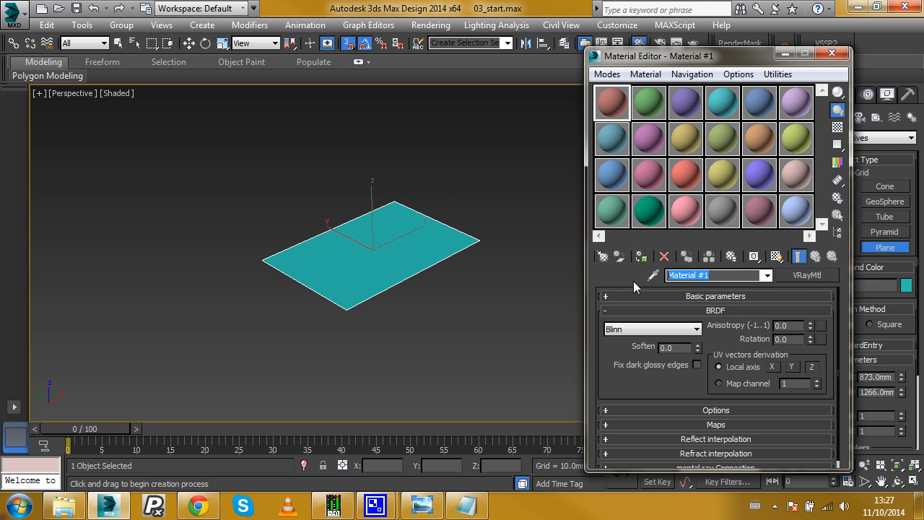
type("PLAN")
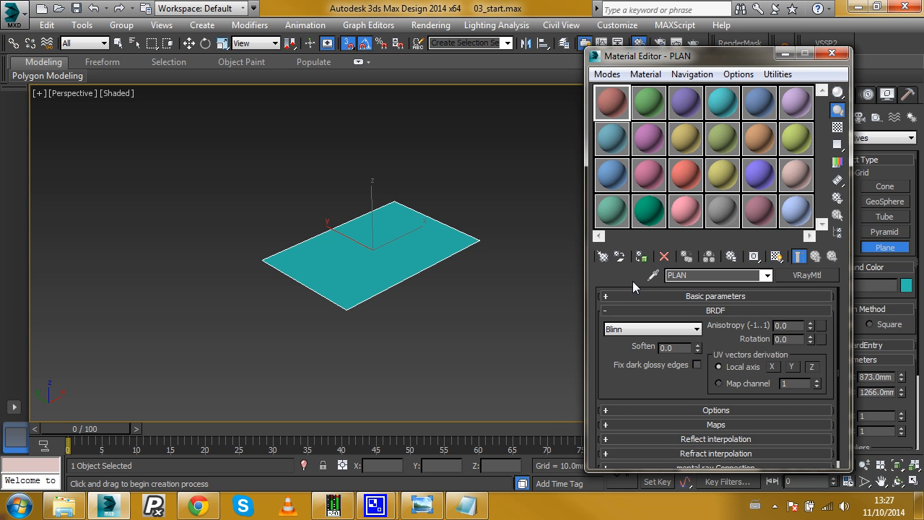
Step: Load the apartment_plan image from the Reference-Material folder as the PLAN material's diffuse map
left_click(701, 296)
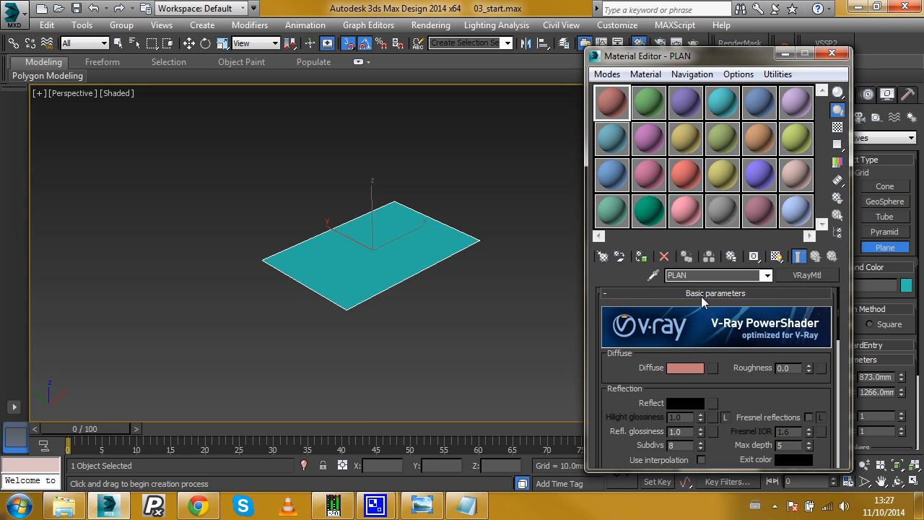
left_click(64, 507)
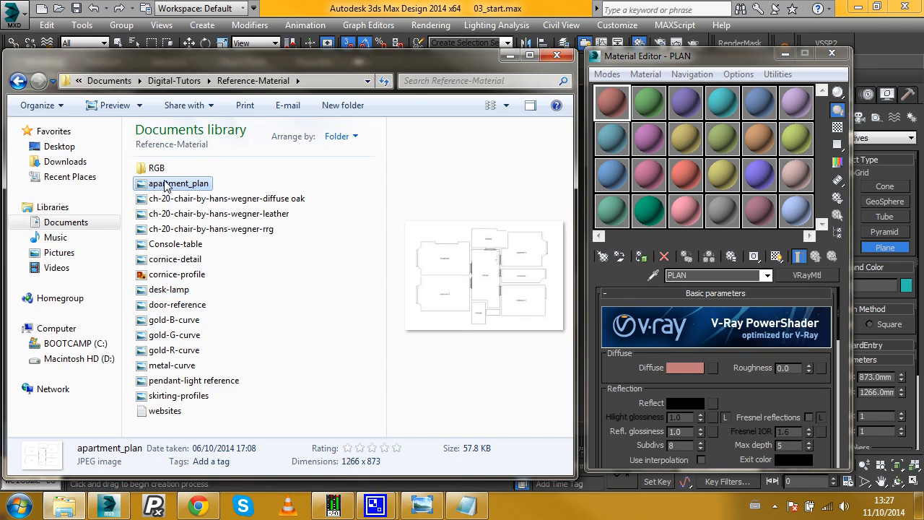
left_click_drag(713, 366, 712, 367)
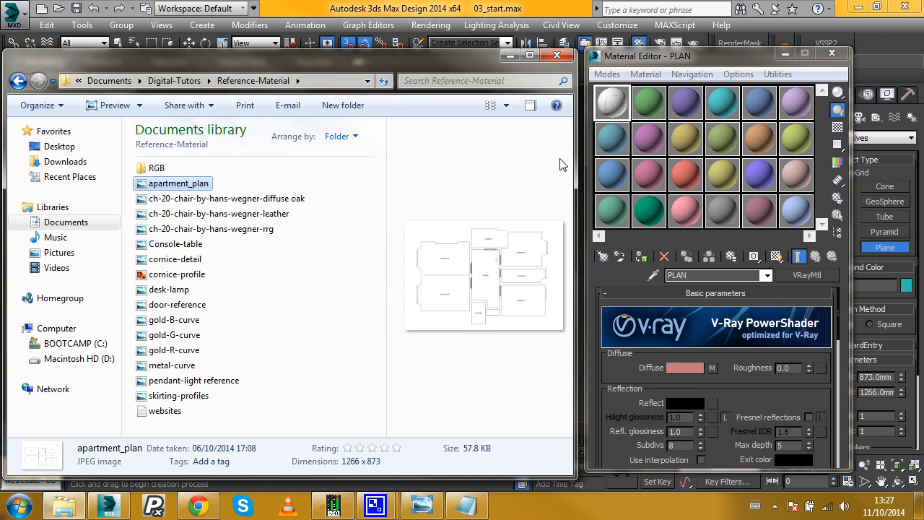
left_click(508, 56)
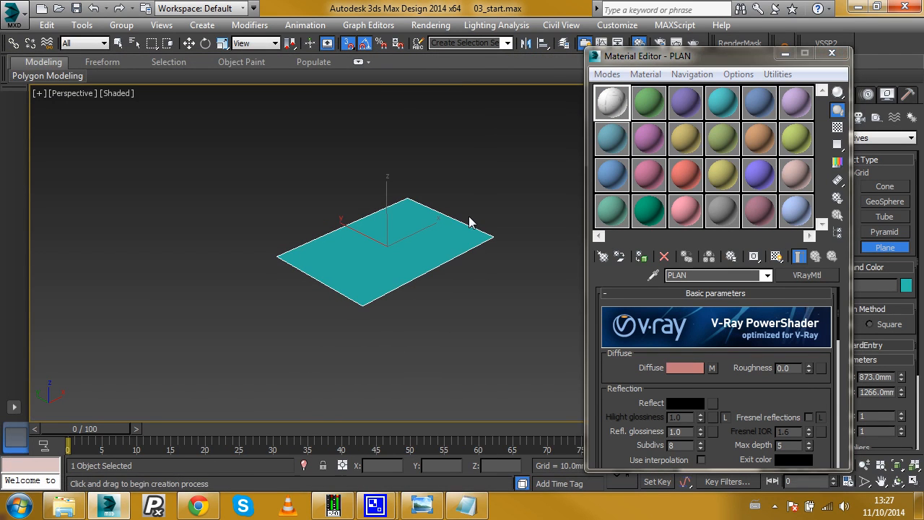
Step: Assign the PLAN material to the selected plane and show its map shaded in a top view of the scene
left_click(640, 257)
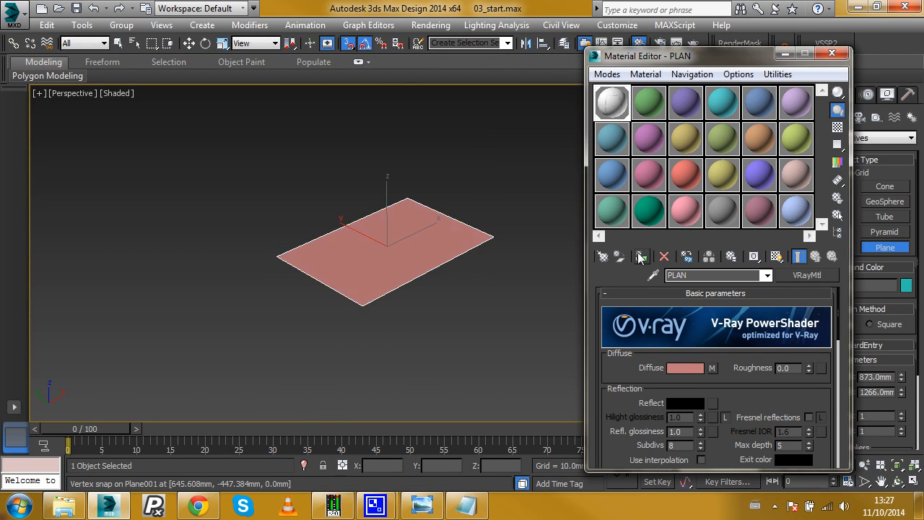
left_click(777, 259)
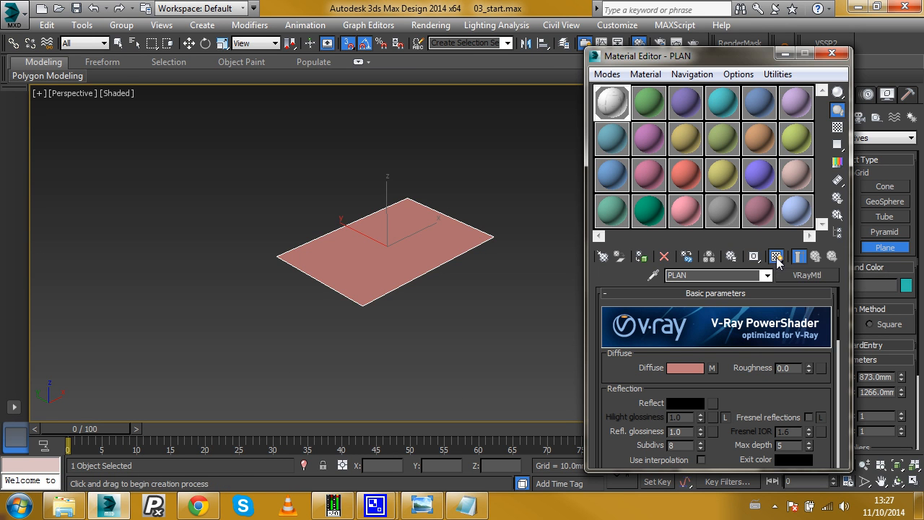
scroll(377, 254, "up", 3)
key("t")
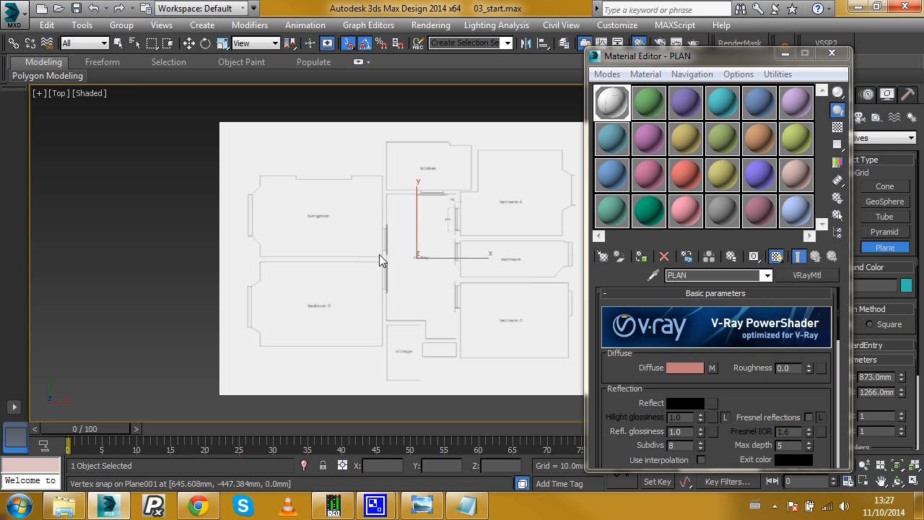
scroll(379, 254, "down", 2)
key("w")
middle_click_drag(366, 242, 296, 245)
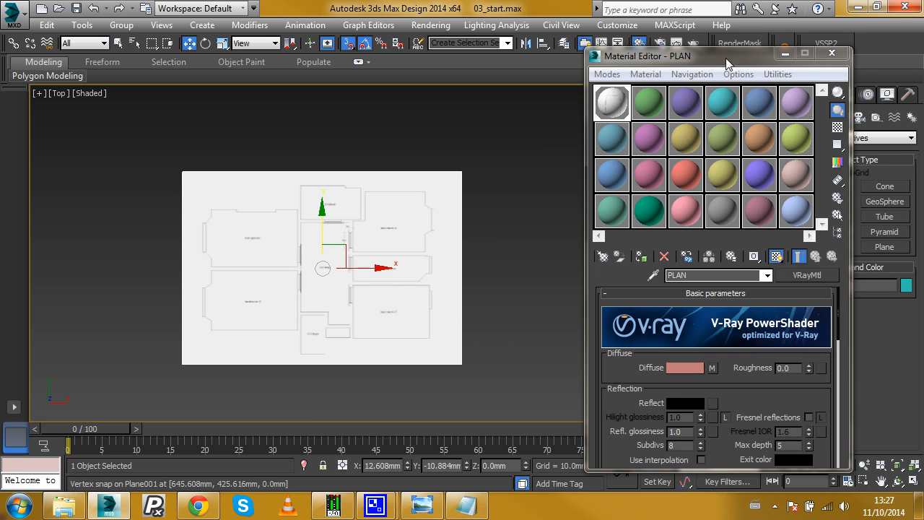
left_click(831, 53)
middle_click_drag(400, 242, 436, 208)
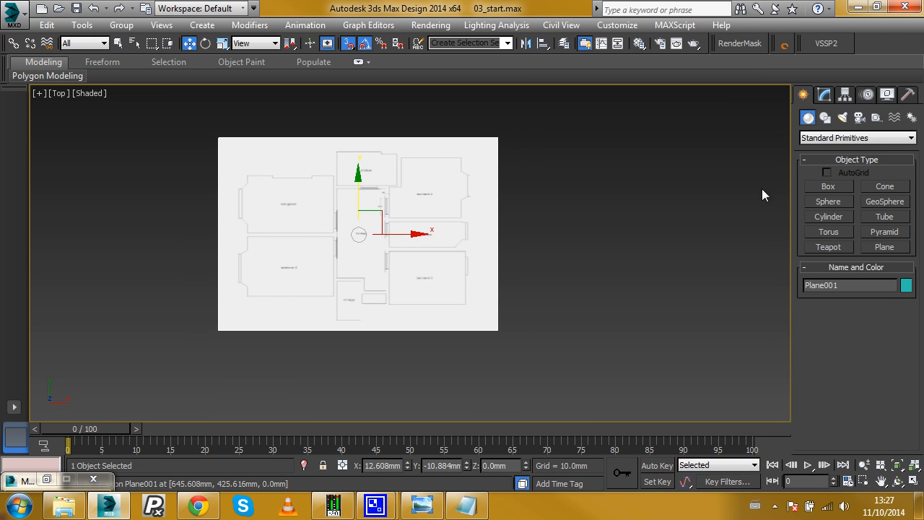
Step: Draw a box about 301 mm long, 75 mm wide and 33 mm high beside the floor plan
left_click(827, 186)
scroll(409, 236, "up", 4)
scroll(399, 194, "up", 4)
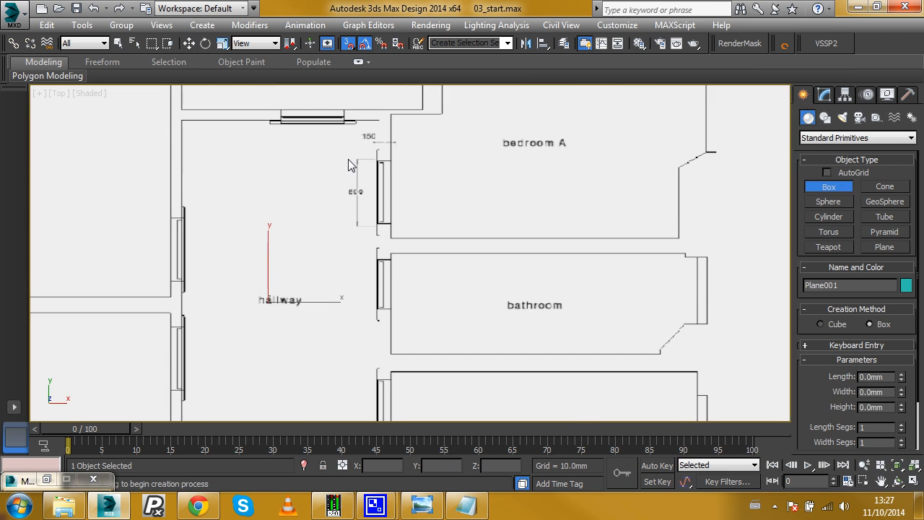
scroll(404, 167, "down", 8)
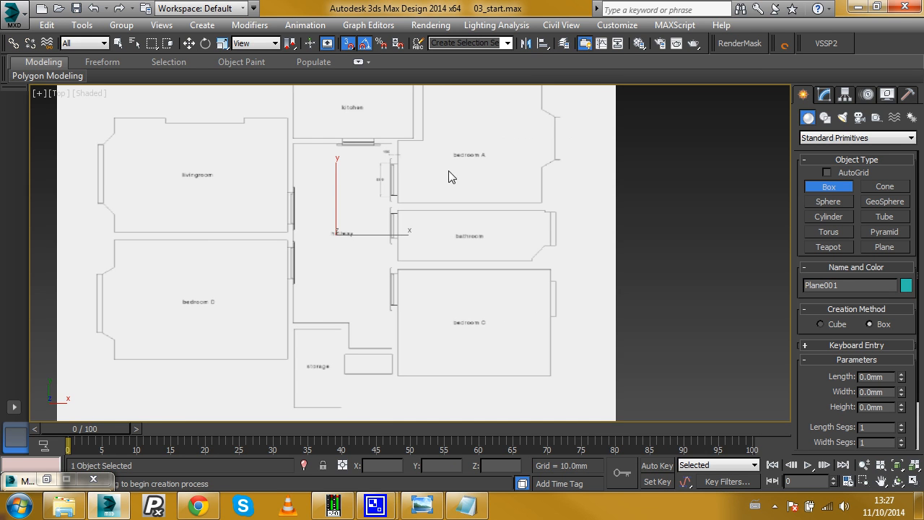
left_click_drag(500, 179, 517, 245)
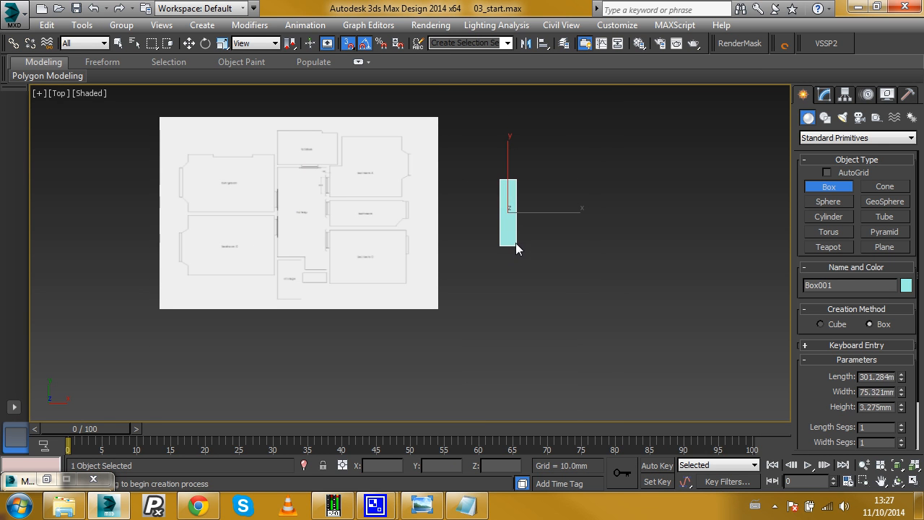
left_click(516, 238)
Step: Set the box's length to 800 mm and its width to 150 mm
double_click(880, 376)
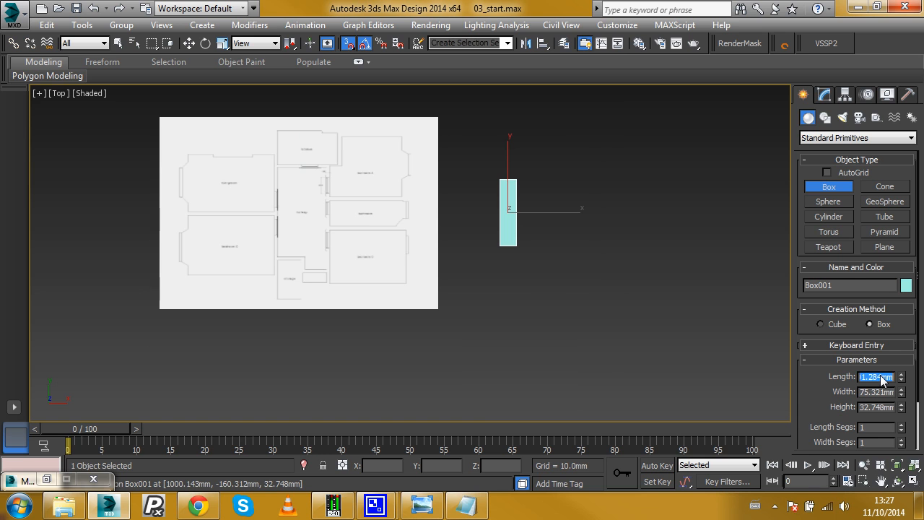
type("800")
key("Tab")
type("15")
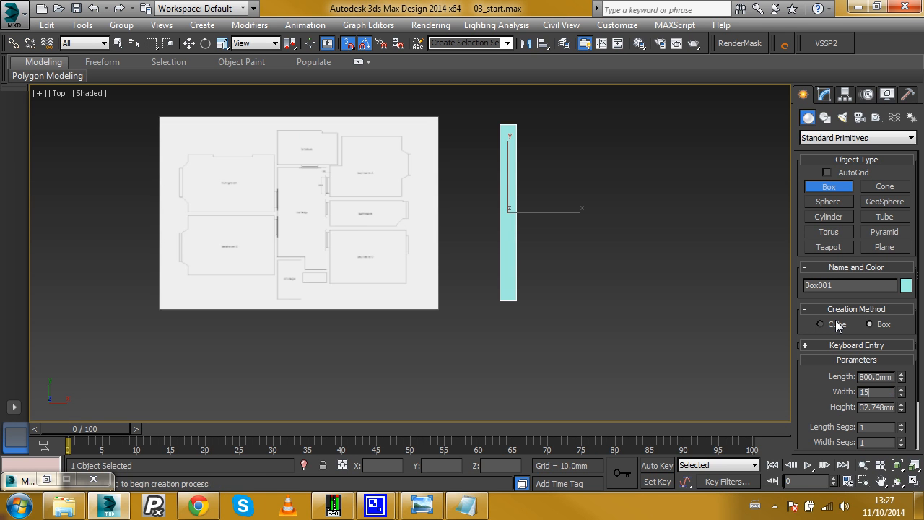
type("0")
key("Return")
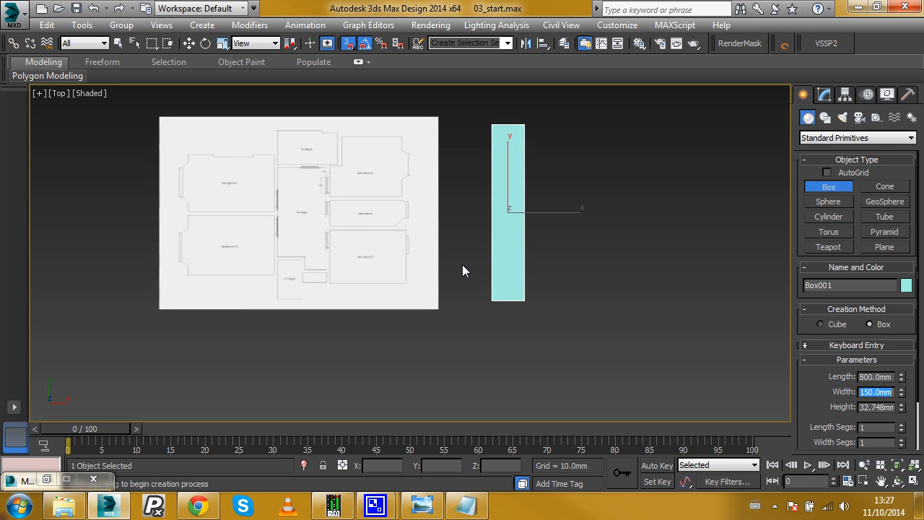
Step: Scale up the plan plane and move it so that the bathroom door opening lies over the reference box
scroll(459, 264, "down", 4)
key("w")
left_click(381, 244)
left_click(223, 43)
left_click_drag(389, 228, 482, 92)
key("w")
left_click_drag(398, 219, 245, 277)
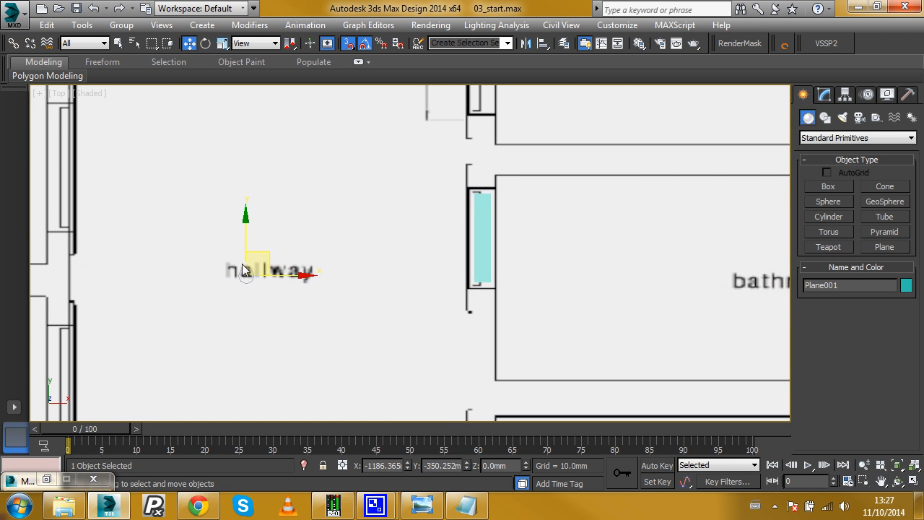
Step: Fine-tune the plan's scale to match the door opening to the box, and move the box clear of the plan
left_click(221, 43)
mouse_move(296, 242)
left_mouse_down()
mouse_move(294, 252)
mouse_move(286, 245)
mouse_move(289, 260)
mouse_move(309, 222)
mouse_move(287, 247)
left_mouse_up()
key("w")
scroll(390, 223, "down", 5)
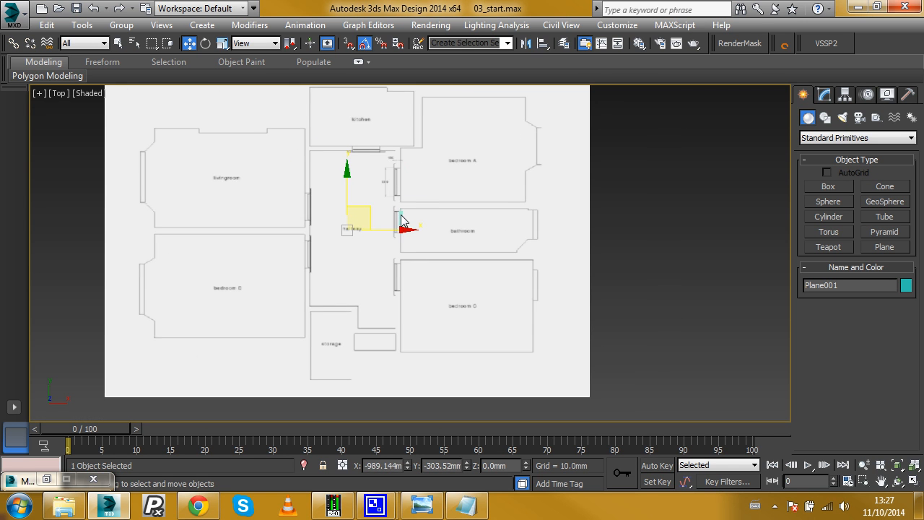
left_click(401, 220)
left_click_drag(435, 224, 722, 192)
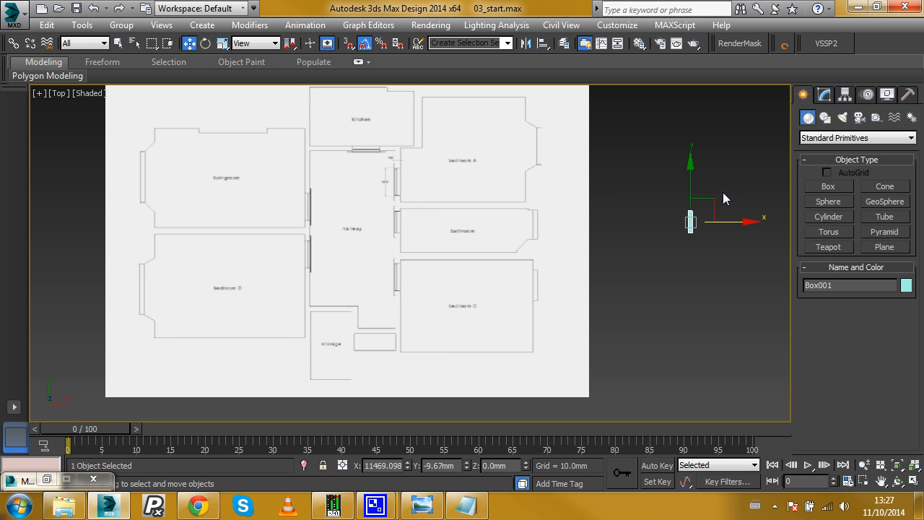
Step: Start a line at the hallway corner next to the livingroom and trace the kitchen-side wall to both edges of the kitchen door
left_click(825, 119)
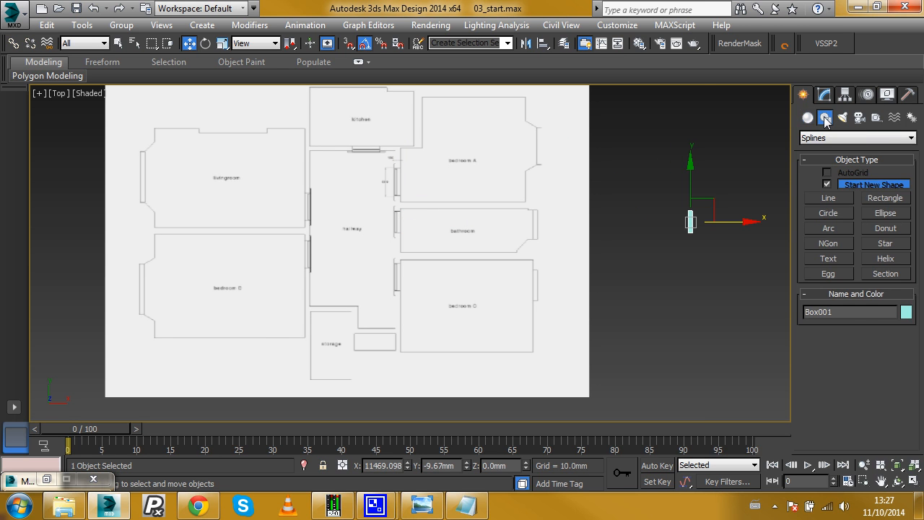
left_click(829, 198)
scroll(309, 148, "up", 8)
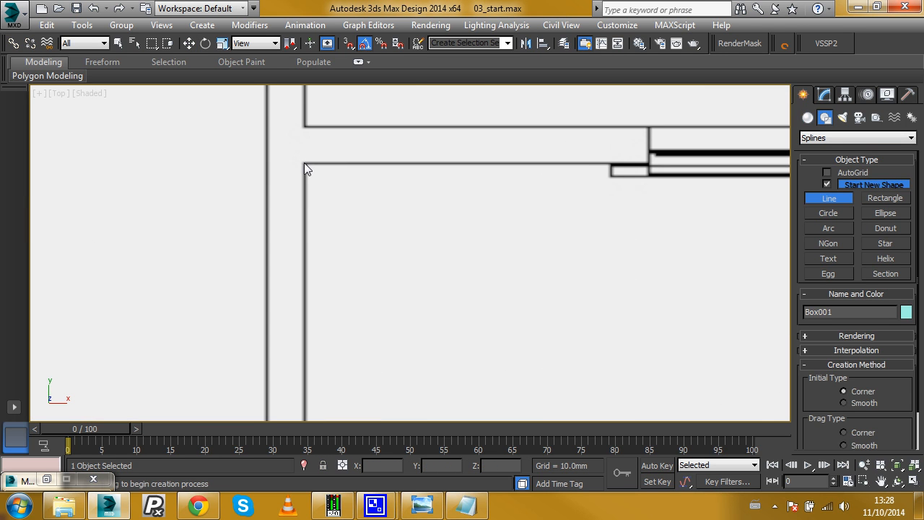
middle_click_drag(306, 169, 293, 168)
left_click(288, 164)
scroll(194, 128, "down", 3)
scroll(349, 128, "up", 3)
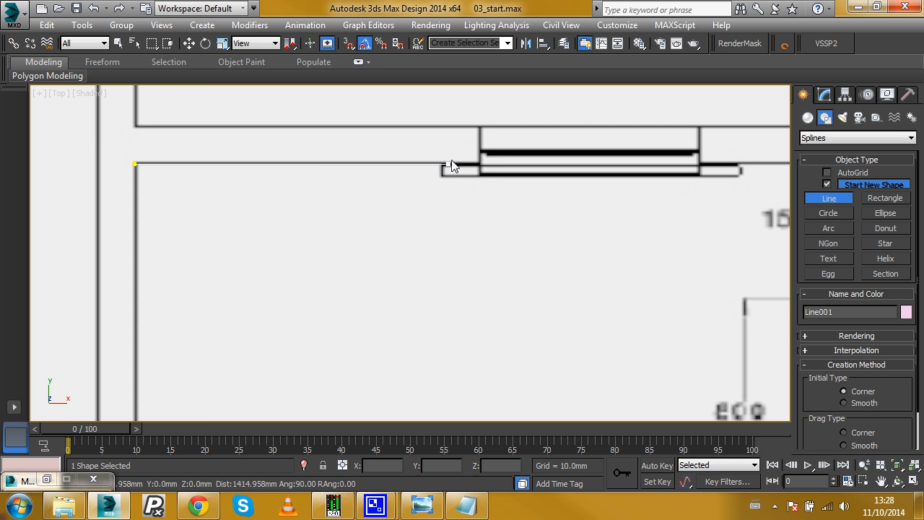
left_click(479, 164)
scroll(79, 148, "down", 3)
scroll(485, 150, "up", 3)
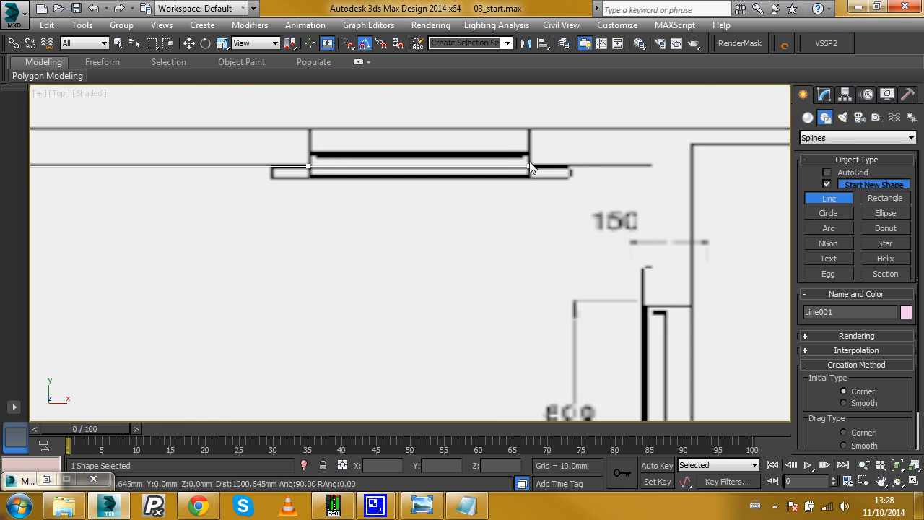
left_click(531, 168)
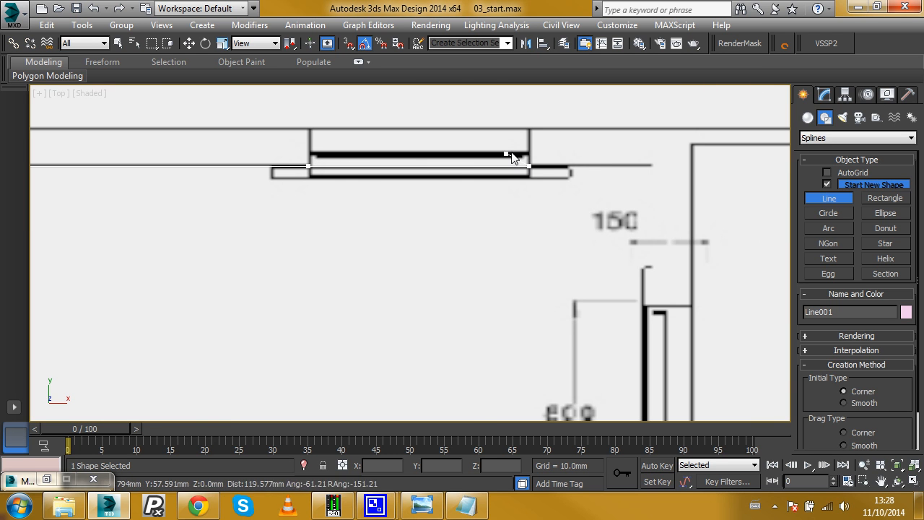
Step: Continue the line around the hallway corner and down past the bedroom A, bathroom and bedroom C doors, with points at the door edges
left_click(642, 170, "shift")
left_click(647, 307, "shift")
scroll(606, 101, "down", 5)
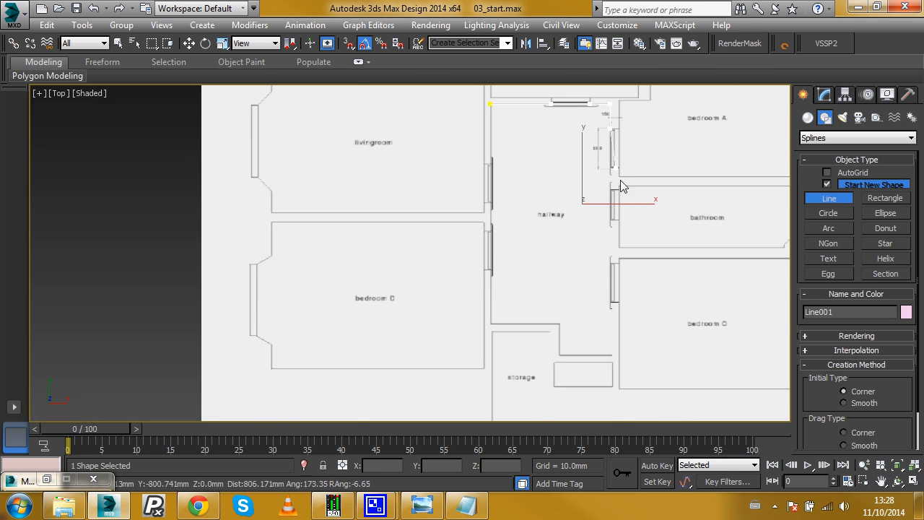
scroll(620, 180, "up", 3)
left_click(598, 151, "shift")
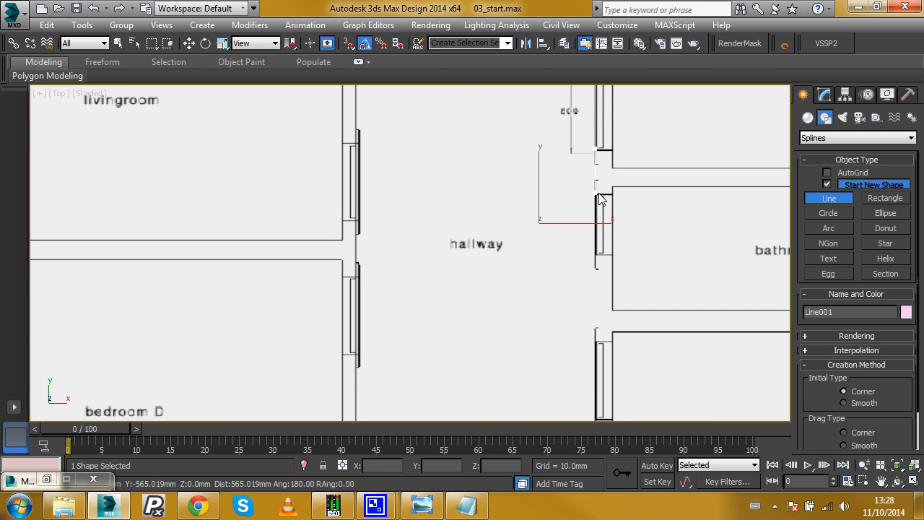
left_click(599, 251)
middle_click_drag(606, 301, 603, 234)
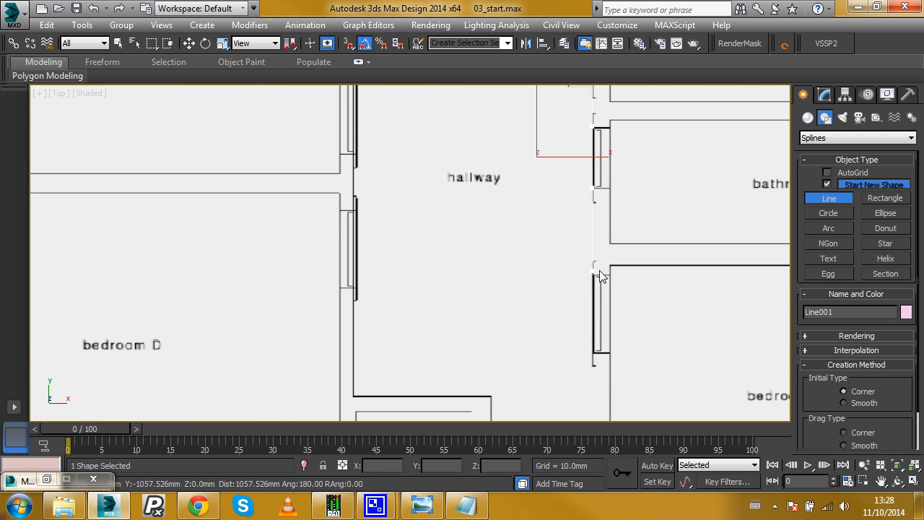
scroll(604, 244, "down", 5)
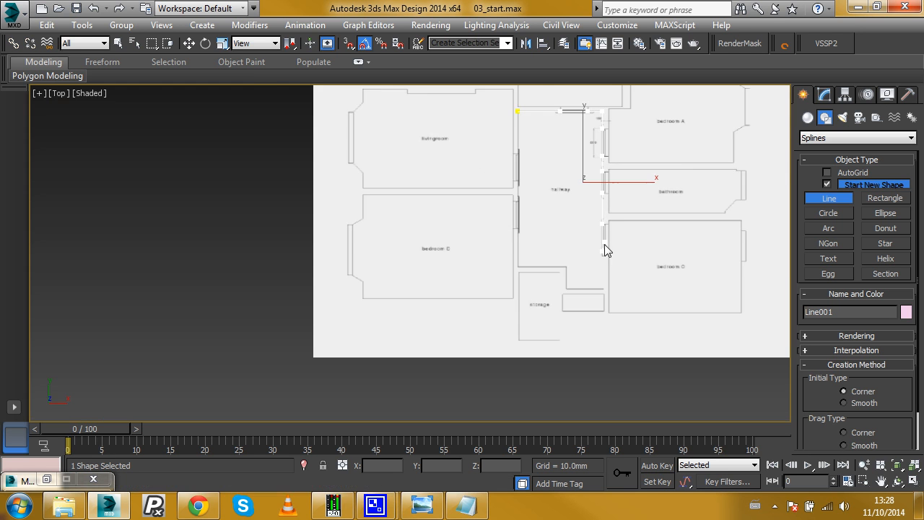
scroll(604, 244, "up", 3)
Step: Trace the stepped hallway wall beside the storage room, and continue up past the bedroom D and livingroom doors with points at their edges
left_click(602, 329)
left_click(529, 328)
left_click(529, 286)
left_click(434, 284)
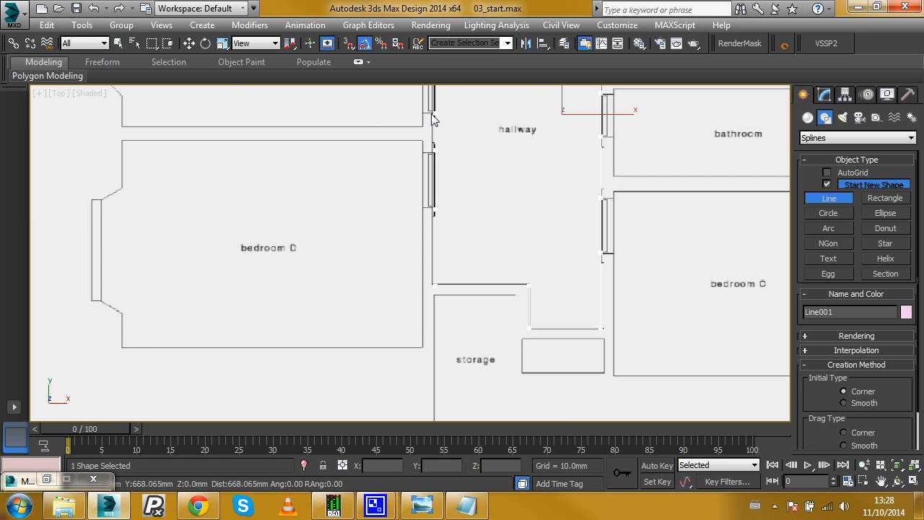
scroll(442, 193, "down", 3)
scroll(435, 124, "up", 2)
scroll(437, 134, "down", 2)
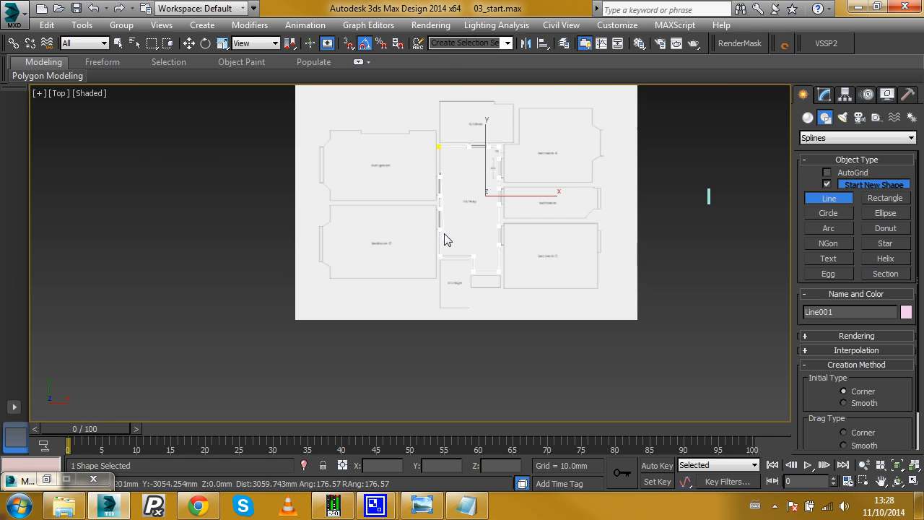
scroll(437, 140, "up", 5)
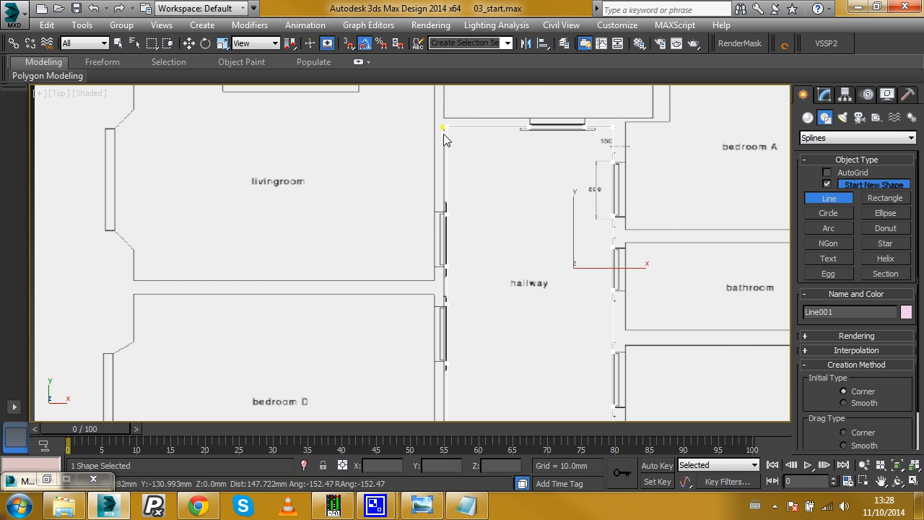
Step: Close the hallway spline at its starting corner and display edged faces in the viewport
left_click(444, 130)
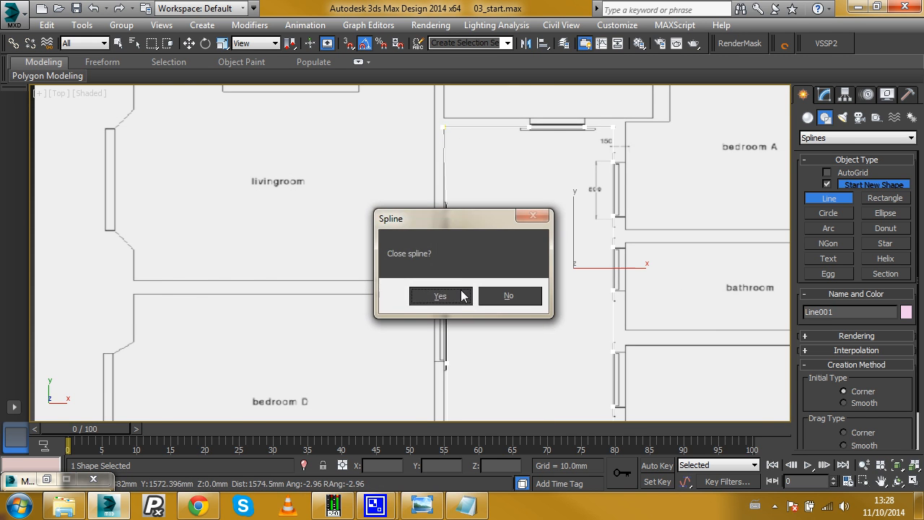
left_click(451, 296)
scroll(447, 179, "down", 2)
key("F4")
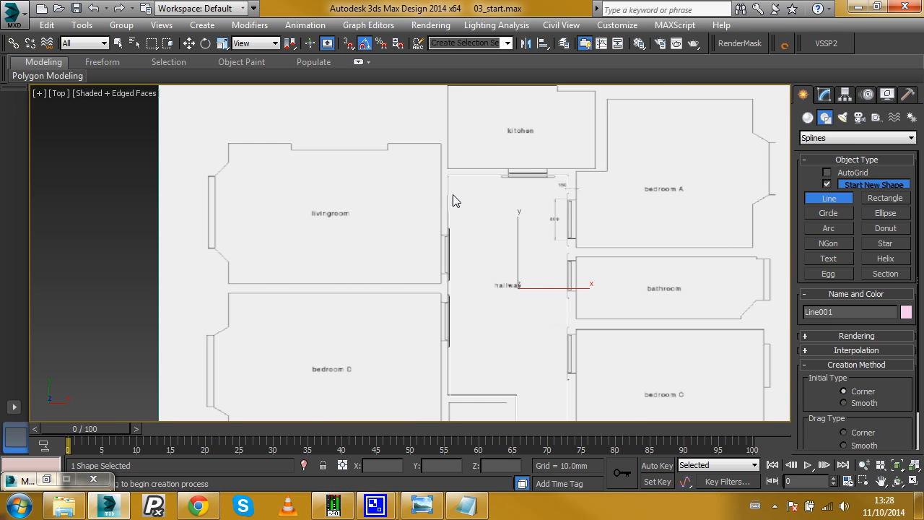
Step: End line creation and display the viewport in wireframe at the hallway corner beside the livingroom
key("F3")
scroll(454, 187, "down", 2)
middle_click_drag(454, 187, 478, 178)
right_click(478, 178)
scroll(480, 182, "up", 4)
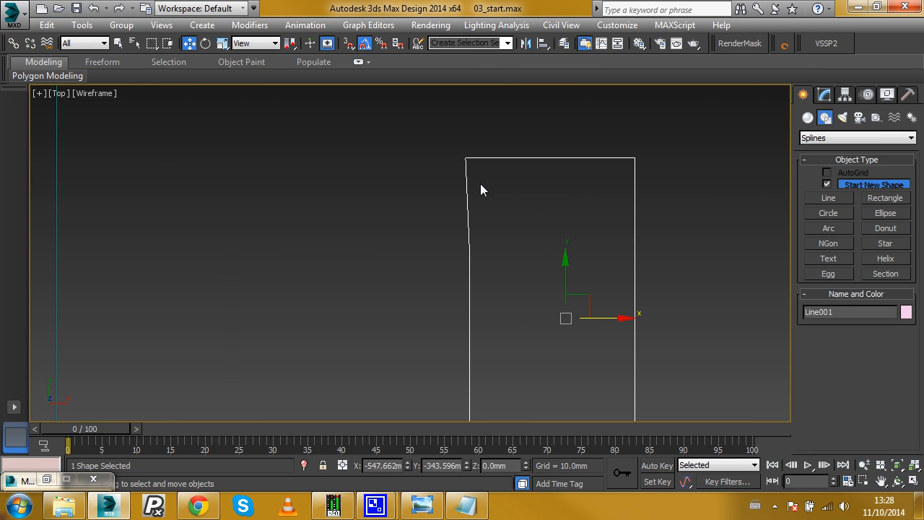
Step: Using 2.5D snap, move the spline's corner vertex beside the livingroom along X into line with the livingroom door-edge vertices
left_click(824, 95)
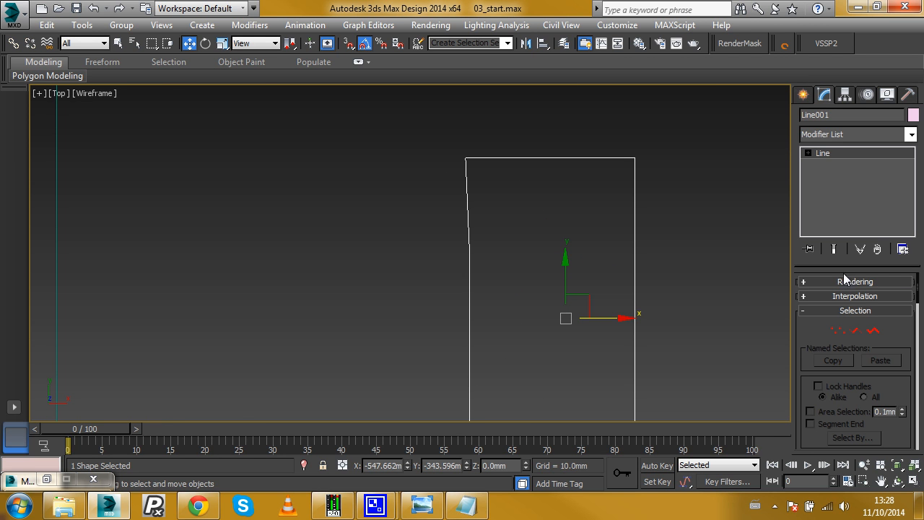
left_click(838, 330)
left_click(463, 158)
scroll(457, 158, "up", 2)
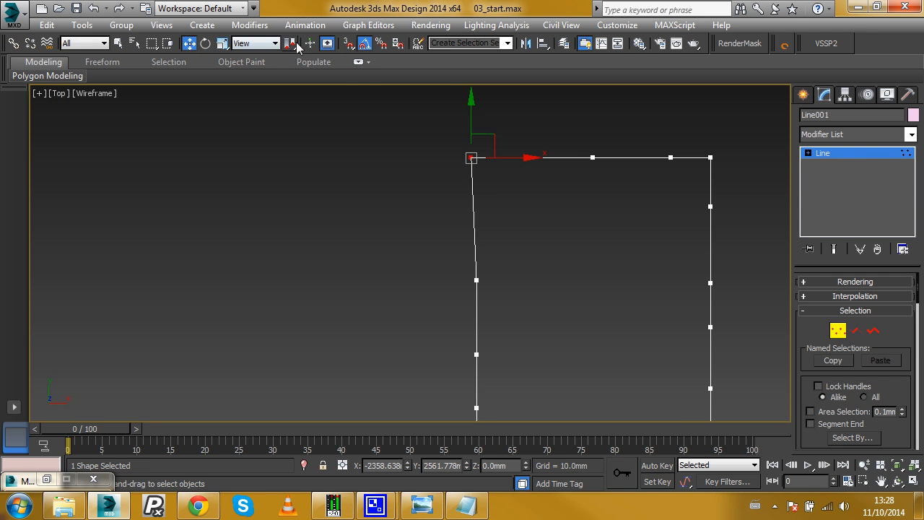
left_click_drag(347, 43, 354, 62)
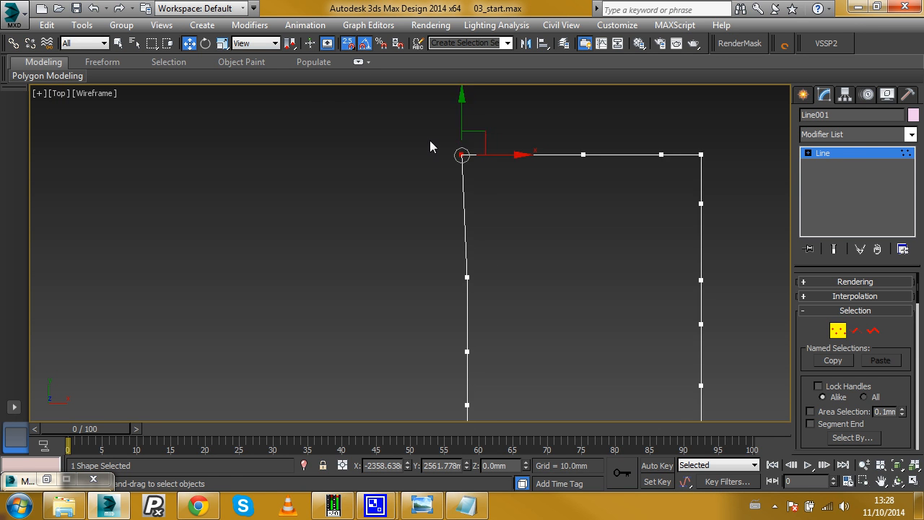
left_click_drag(466, 136, 462, 228)
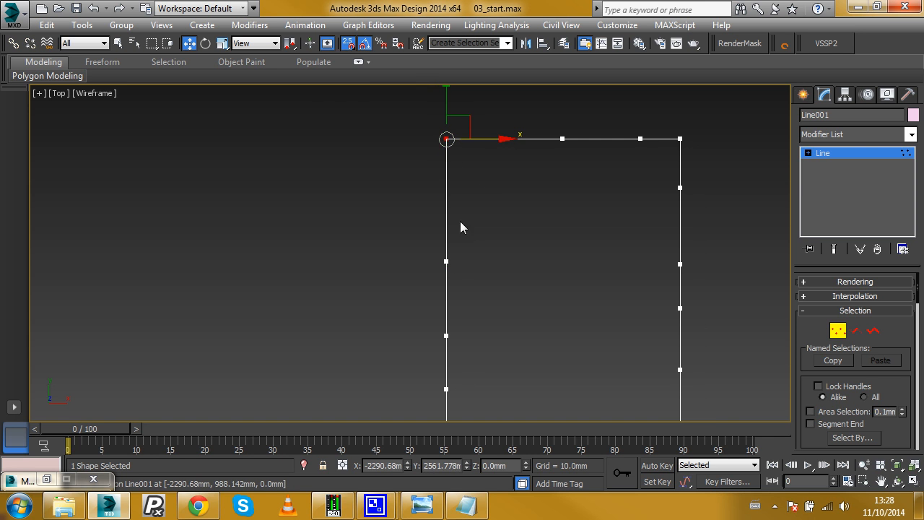
left_click_drag(446, 140, 446, 264)
scroll(467, 167, "down", 3)
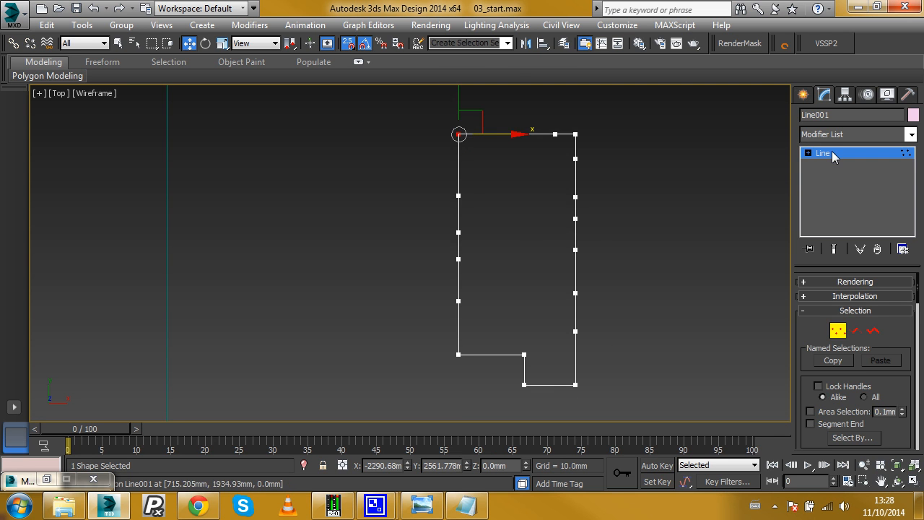
Step: Show the shaded plan again and delete the hallway spline segments spanning the livingroom, kitchen, bathroom and bedroom A, C and D doors
left_click(833, 152)
mouse_move(545, 197)
middle_mouse_down()
mouse_move(484, 223)
mouse_move(553, 198)
middle_mouse_up()
key("F3")
left_click(855, 330)
scroll(446, 184, "up", 2)
middle_click_drag(470, 236, 484, 123)
left_click(466, 178)
left_click_drag(428, 241, 573, 255, "ctrl")
left_click_drag(678, 300, 677, 297, "ctrl")
left_click_drag(614, 164, 664, 171, "ctrl")
middle_click_drag(626, 149, 611, 252)
left_click_drag(604, 184, 654, 206, "ctrl")
left_click(571, 122, "ctrl")
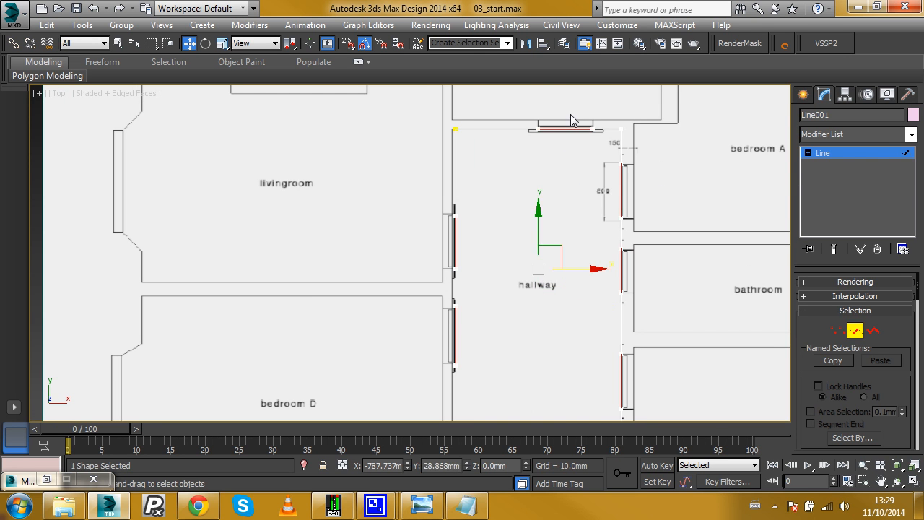
left_click(577, 101)
left_click(856, 159)
middle_click_drag(546, 181, 539, 151)
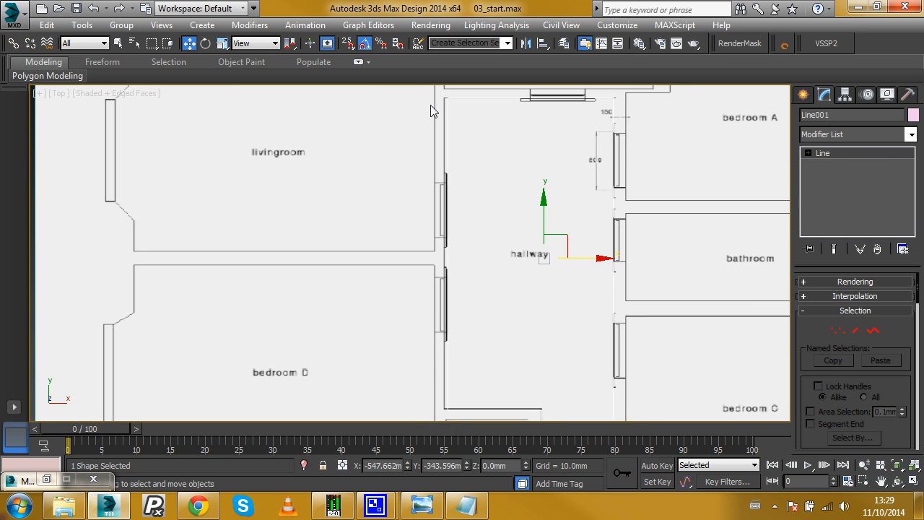
Step: Isolate the hallway spline and add an Extrude modifier with an amount of 3000 mm
left_click(304, 465)
middle_click_drag(458, 337, 792, 145, "alt")
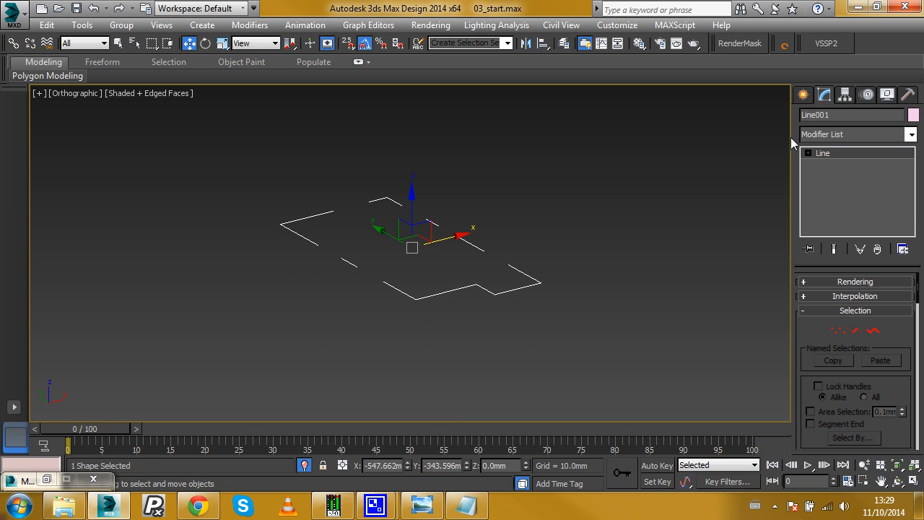
left_click(910, 135)
left_click_drag(910, 167, 908, 252)
left_click(827, 239)
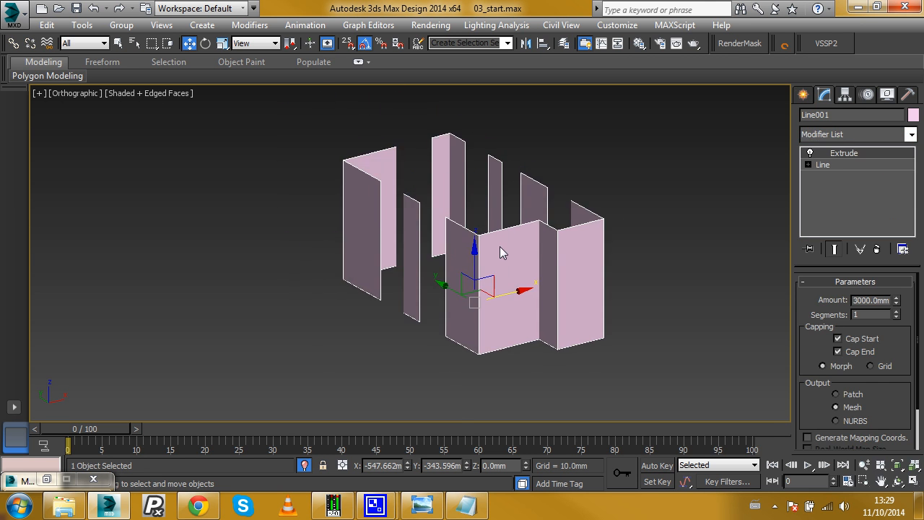
double_click(866, 300)
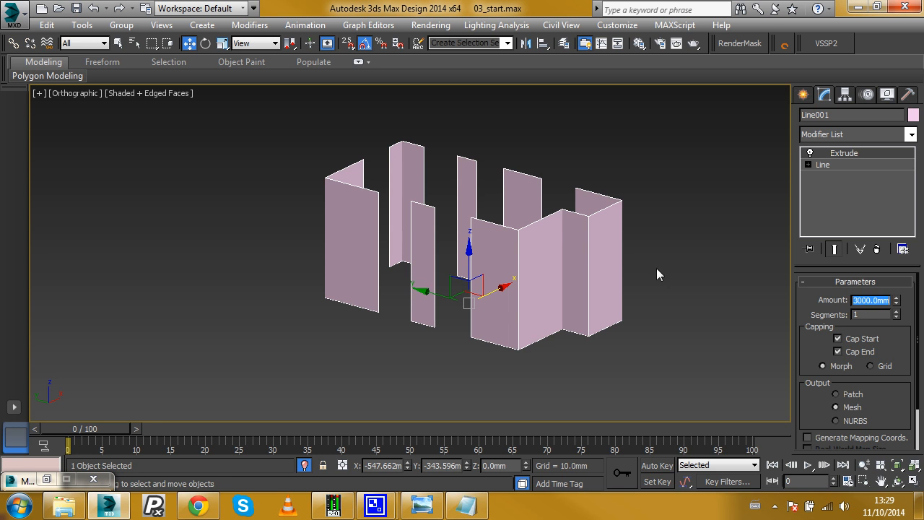
middle_click_drag(390, 249, 429, 241, "alt")
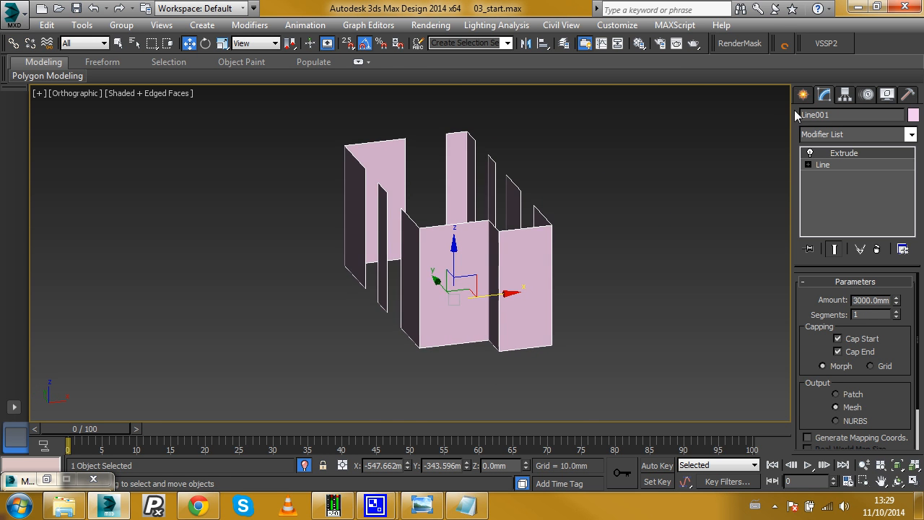
Step: Add an Edit Poly modifier on top of the extruded hallway walls
left_click(852, 135)
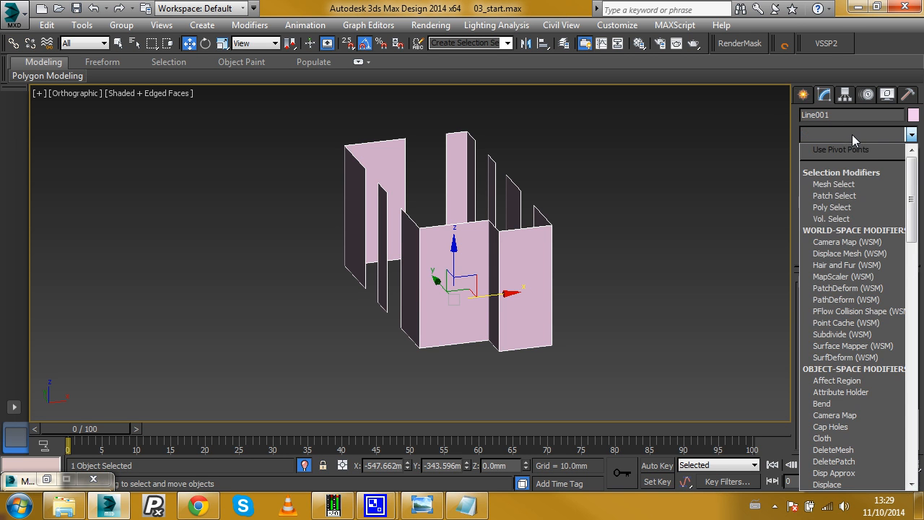
scroll(852, 431, "down", 2)
left_click(844, 461)
middle_click_drag(560, 292, 586, 259)
Step: In the front view, select all vertical wall edges and connect them with one horizontal row of edges
key("f")
scroll(461, 229, "down", 3)
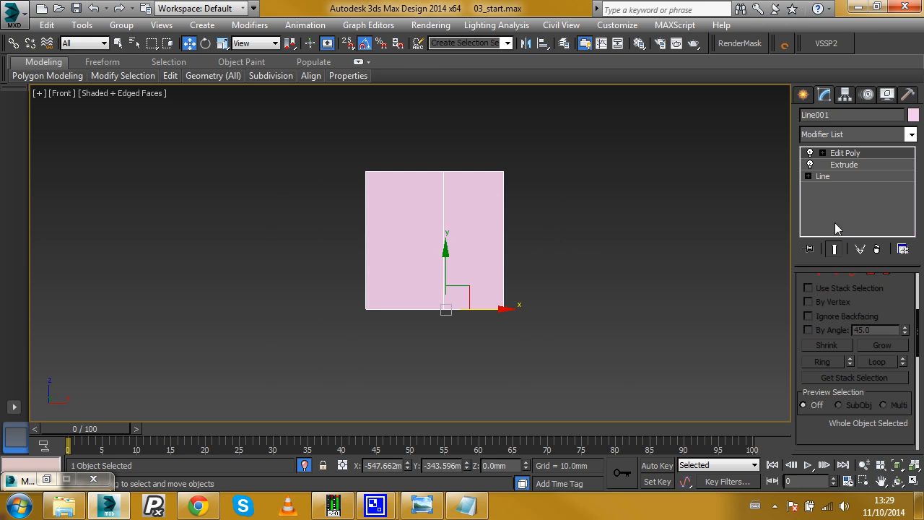
scroll(839, 289, "up", 2)
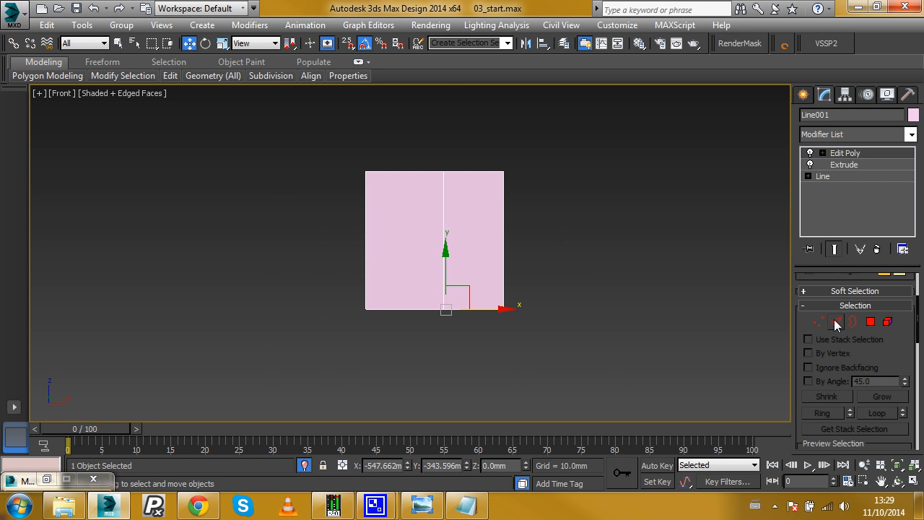
left_click(835, 322)
left_click_drag(231, 243, 246, 240)
scroll(845, 377, "down", 3)
scroll(879, 369, "down", 3)
left_click(879, 364)
Step: Snap the new horizontal edges down to the base of the walls, and offset them up to a door height of 2100 mm
middle_click_drag(401, 238, 427, 212)
left_click(347, 42)
left_click_drag(407, 174, 393, 283)
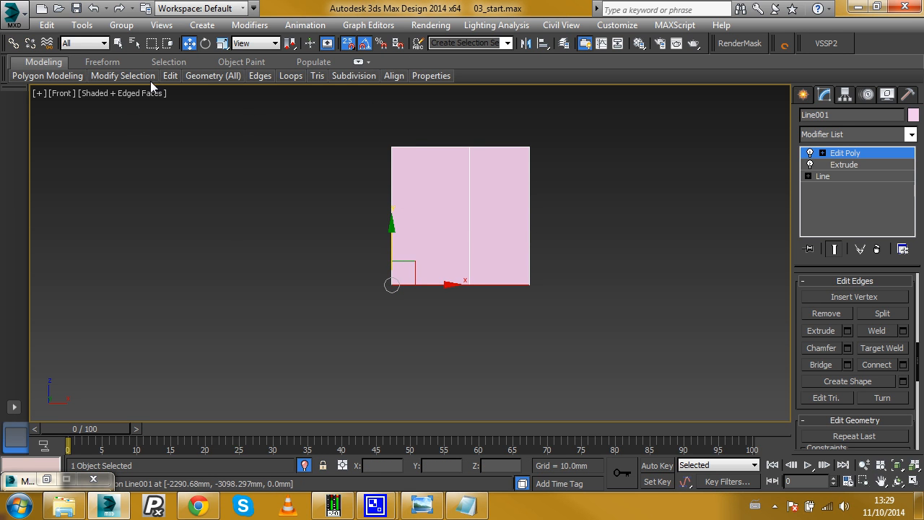
right_click(190, 42)
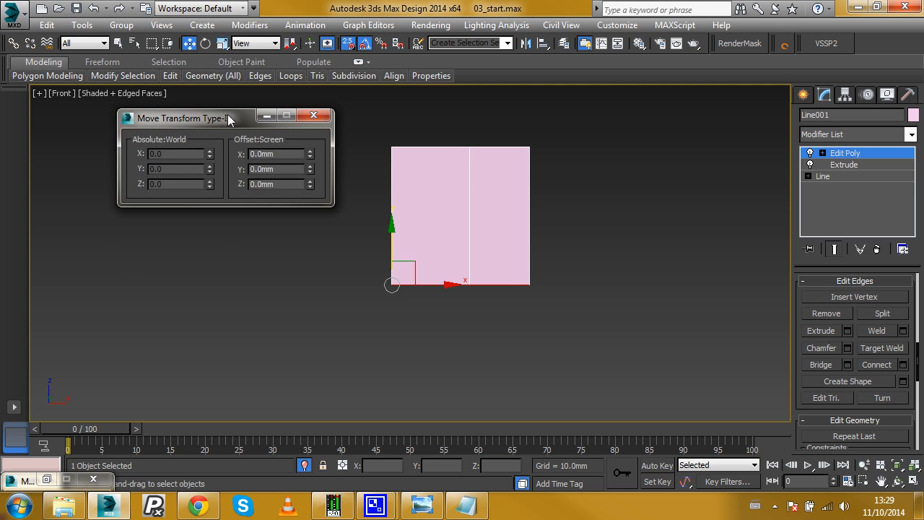
left_click_drag(236, 119, 206, 129)
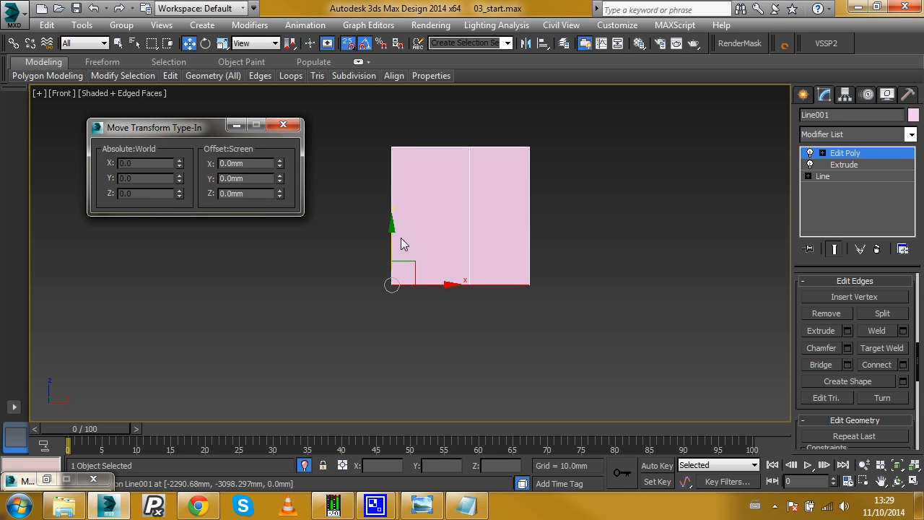
type("0.035")
key("Return")
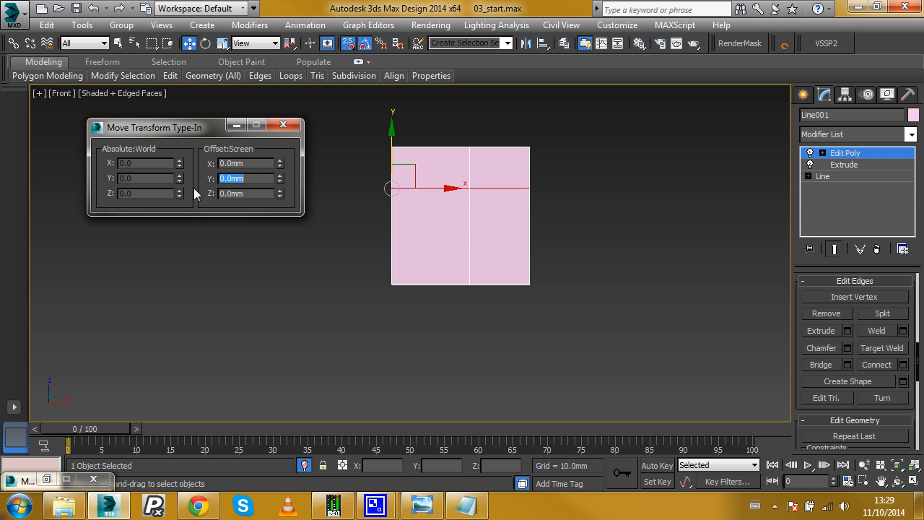
left_click(283, 124)
Step: Bridge the upper vertical edges on both sides of the livingroom door to fill the wall above the opening
middle_click_drag(471, 218, 441, 209, "alt")
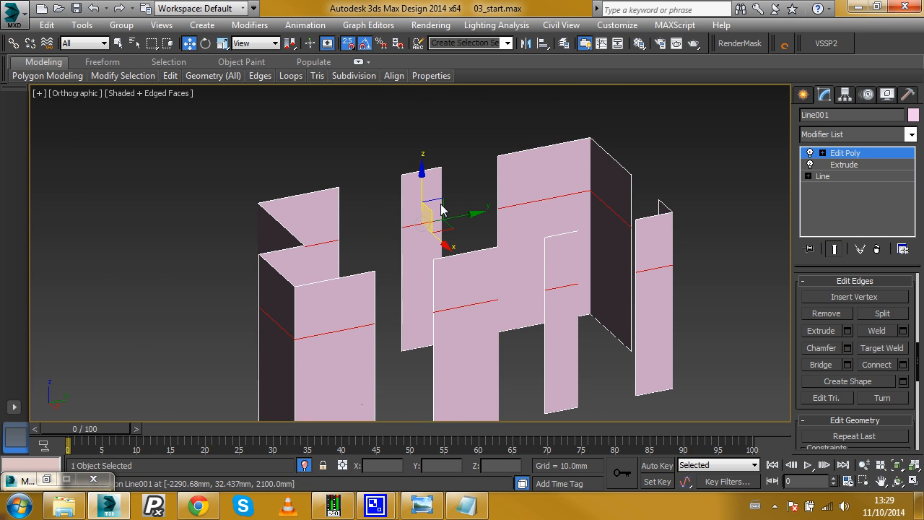
scroll(462, 189, "up", 2)
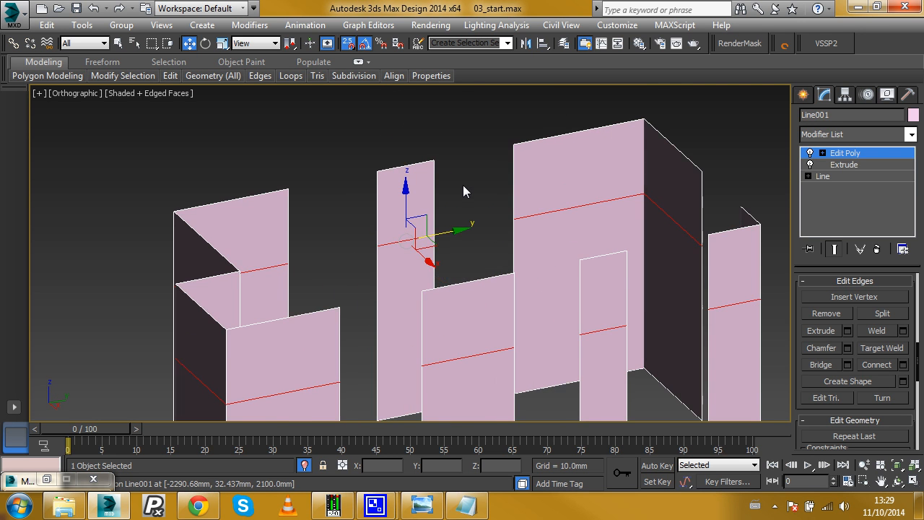
scroll(464, 185, "up", 2)
left_click(465, 187)
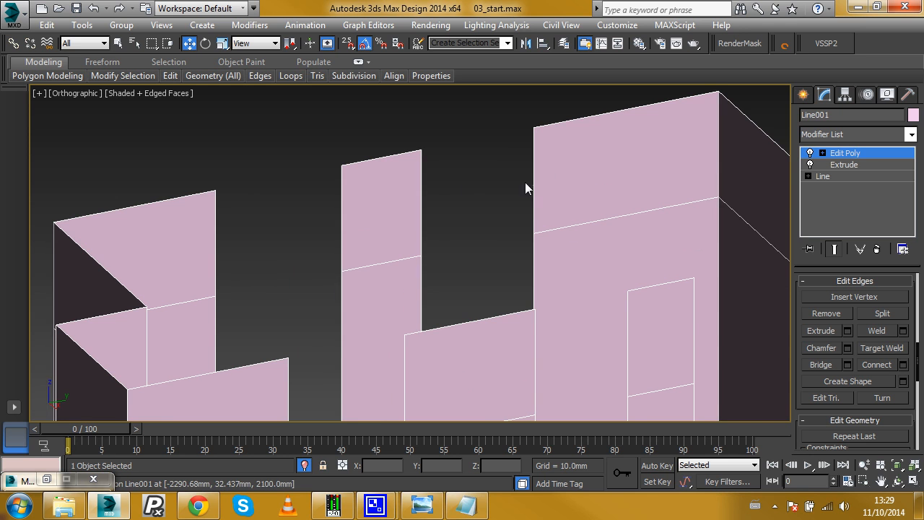
left_click(419, 220)
middle_click_drag(469, 200, 448, 196)
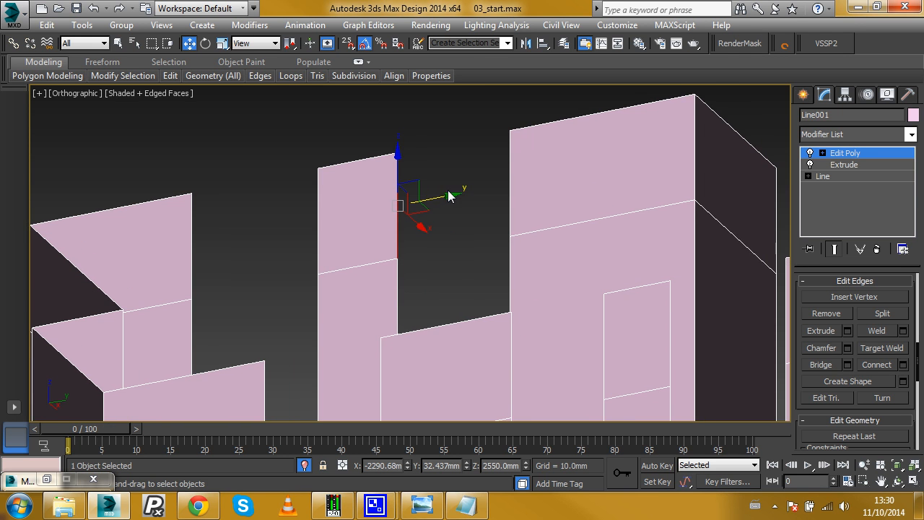
left_click_drag(536, 181, 536, 181)
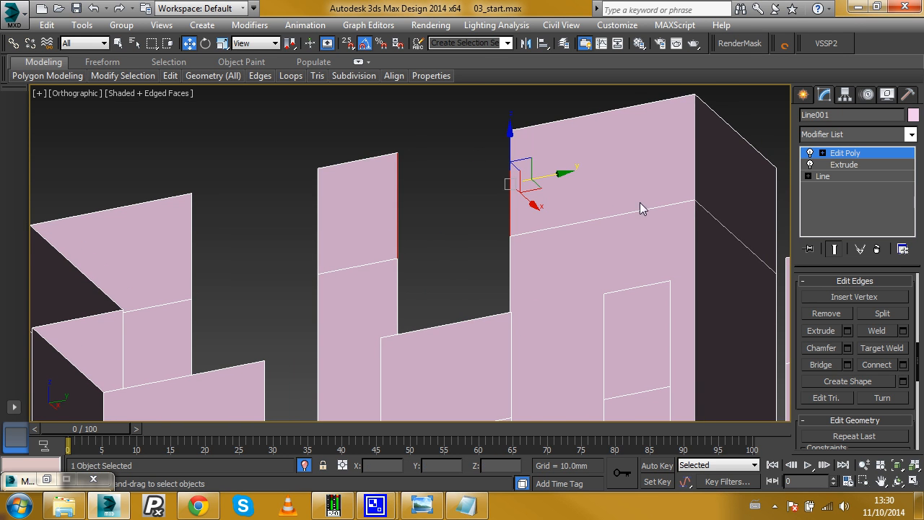
left_click(821, 364)
middle_click_drag(504, 173, 539, 181, "alt")
scroll(625, 213, "down", 2)
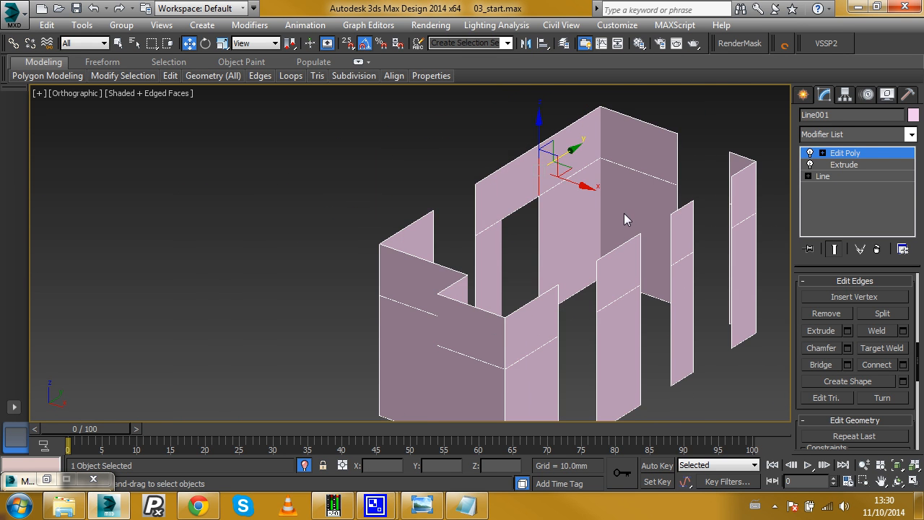
Step: Extrude the top and both side edges of the livingroom door opening by -150 mm with zero width
middle_click_drag(609, 199, 593, 215, "alt")
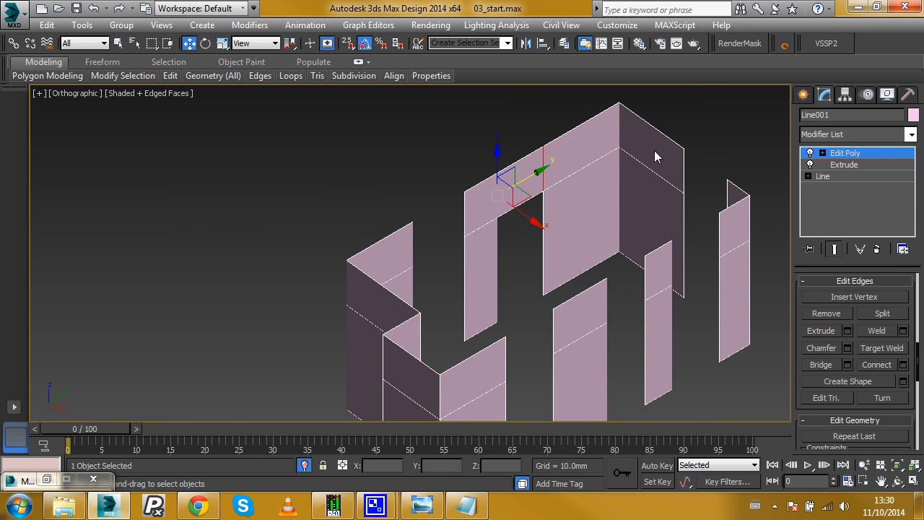
scroll(517, 224, "up", 2)
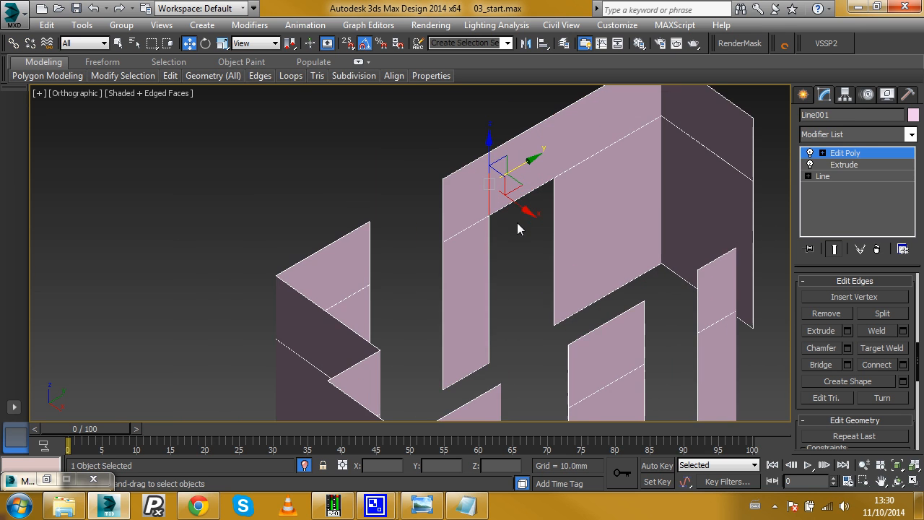
left_click(554, 231)
middle_click_drag(554, 231, 592, 210)
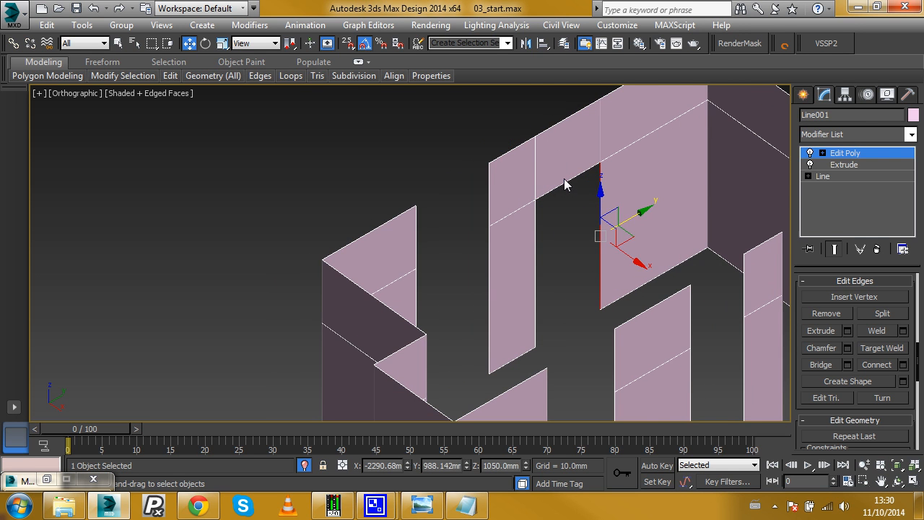
left_click(566, 181, "ctrl")
left_click(536, 251, "ctrl")
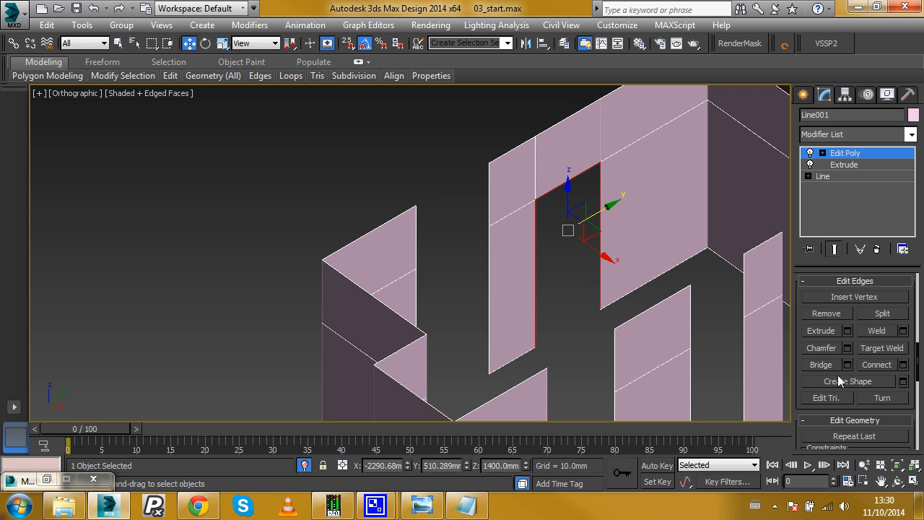
left_click(847, 330)
mouse_move(428, 262)
left_mouse_down()
mouse_move(433, 277)
mouse_move(443, 263)
left_mouse_up()
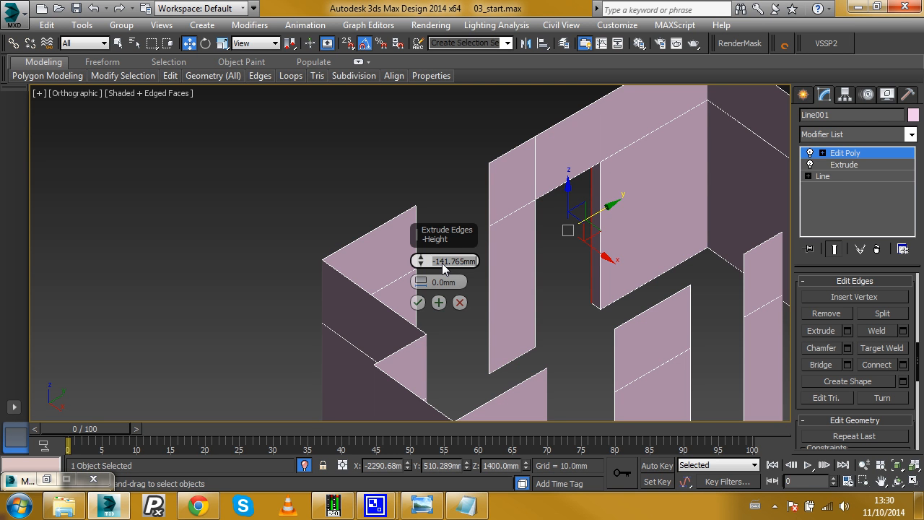
type("-150")
key("Return")
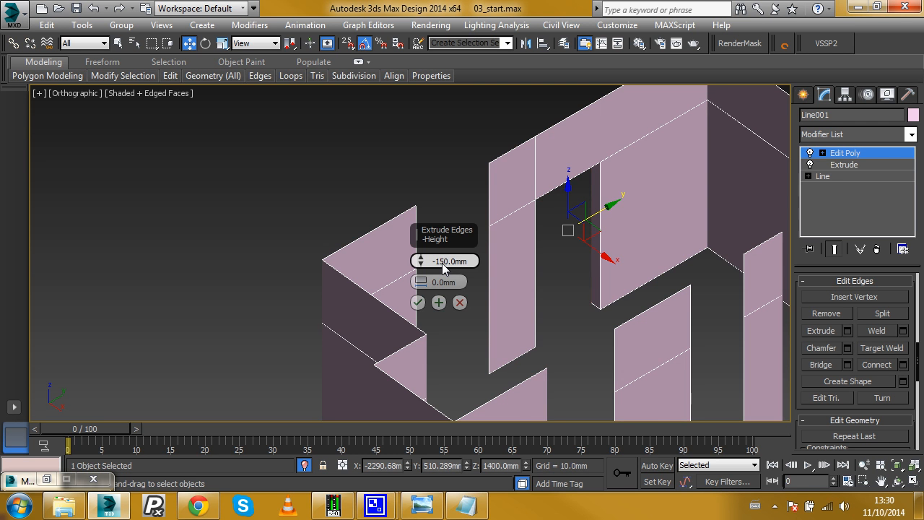
middle_click_drag(491, 253, 439, 314, "alt")
left_click(419, 303)
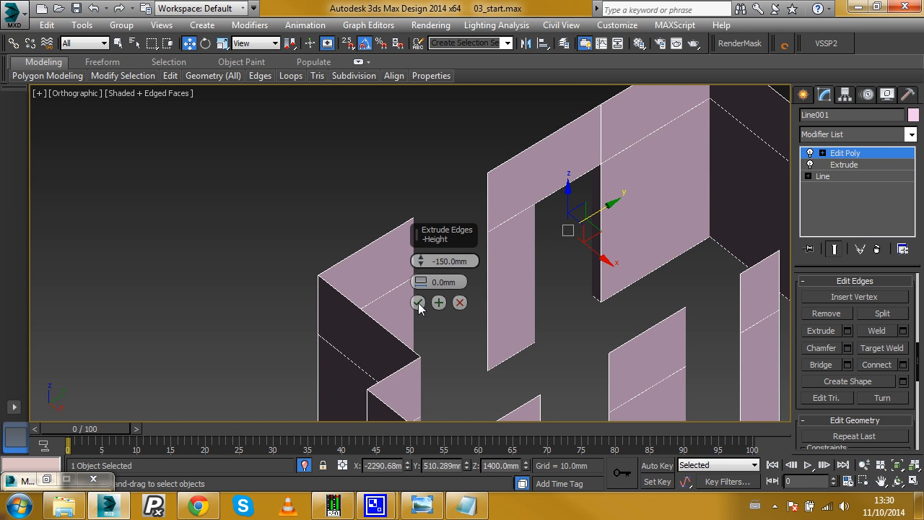
left_click(418, 303)
Step: Select the outer vertical edge of the livingroom door's side reveal and leave isolation mode to bring the plan back
middle_click_drag(418, 305, 641, 256, "alt")
left_click(641, 256)
middle_click_drag(517, 291, 571, 220, "alt")
left_click(546, 267)
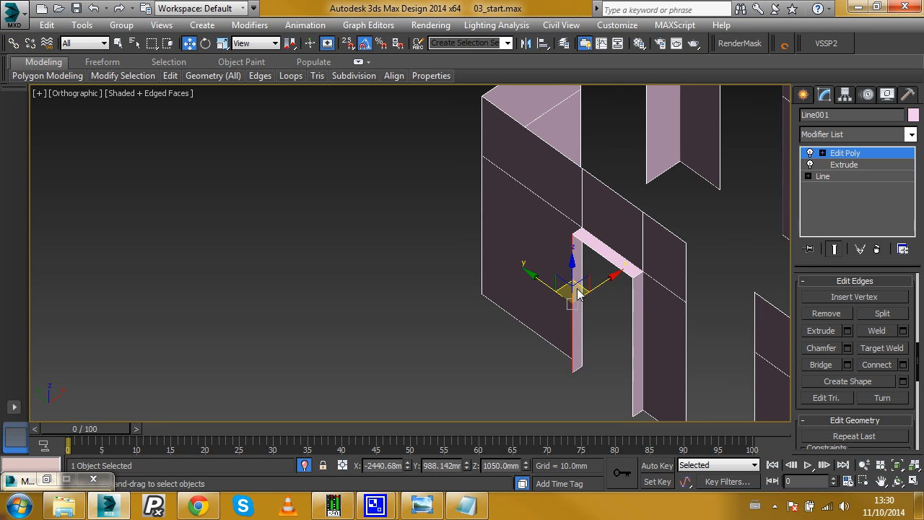
middle_click_drag(578, 292, 592, 277)
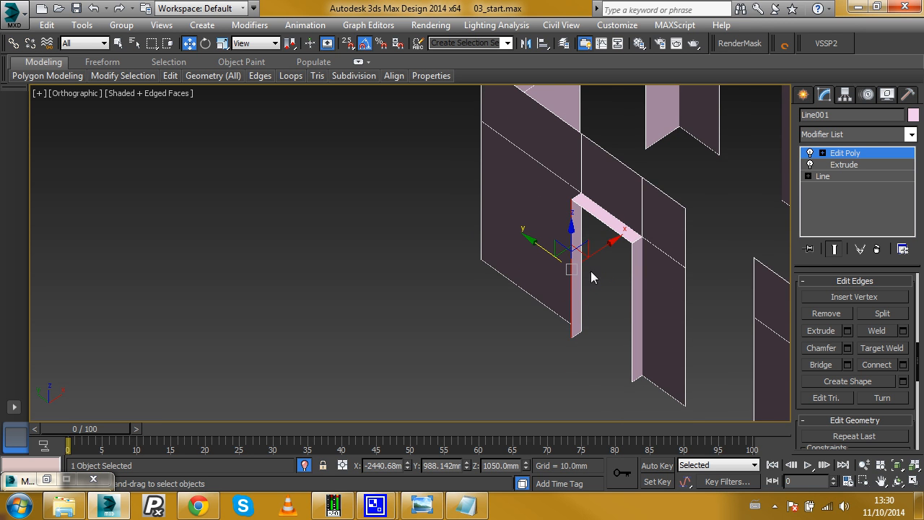
left_click(303, 465)
scroll(513, 281, "up", 3)
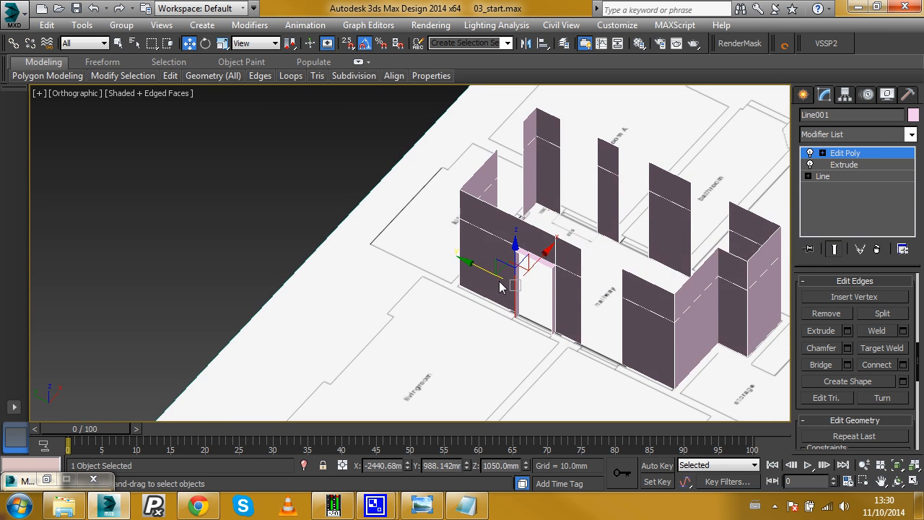
Step: Extend copies of the selected jamb edge along the plan's livingroom outline to form the door-side wall and the long outer wall
left_click_drag(537, 248, 410, 202)
left_click_drag(457, 180, 434, 247, "shift")
left_click_drag(364, 245, 375, 254, "shift")
middle_click_drag(384, 277, 452, 183)
left_click_drag(498, 148, 437, 247, "shift")
middle_click_drag(396, 300, 473, 261)
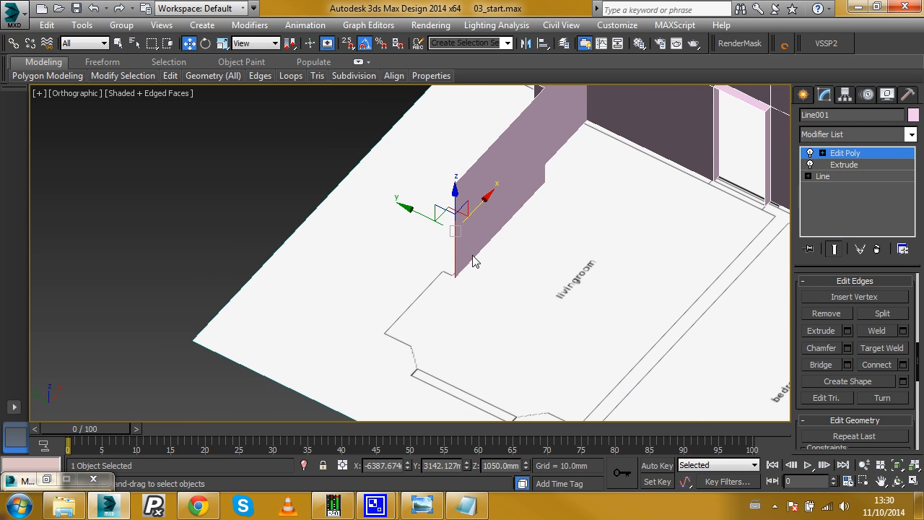
Step: Continue copying the wall edge around the livingroom's outer corner recess and along the short end wall up to the window bay
left_click_drag(423, 218, 414, 262, "shift")
left_click_drag(361, 278, 383, 292, "shift")
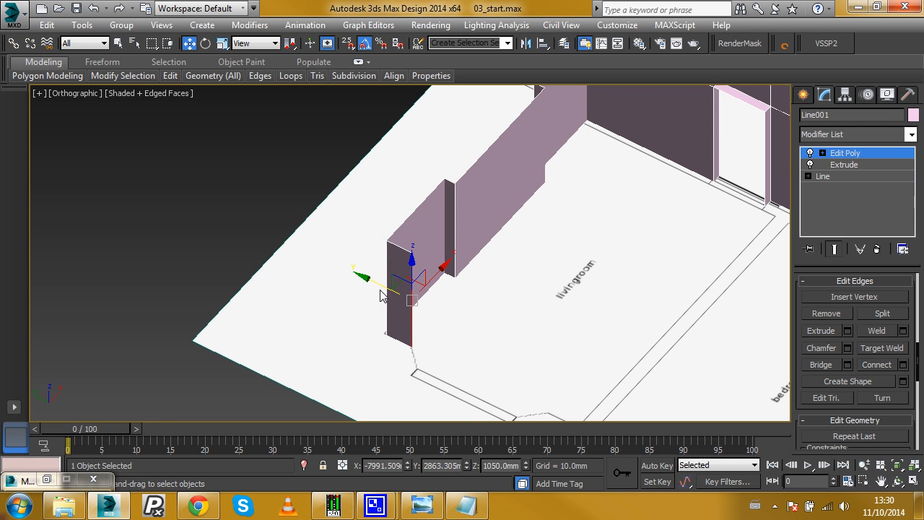
Step: Copy the wall edge around the livingroom window bay, forming both angled sides, the window wall and the short return to the bedroom D side
middle_click_drag(423, 306, 408, 326, "alt")
left_click_drag(423, 307, 401, 328, "shift")
middle_click_drag(396, 319, 478, 252)
left_click_drag(503, 209, 366, 281, "shift")
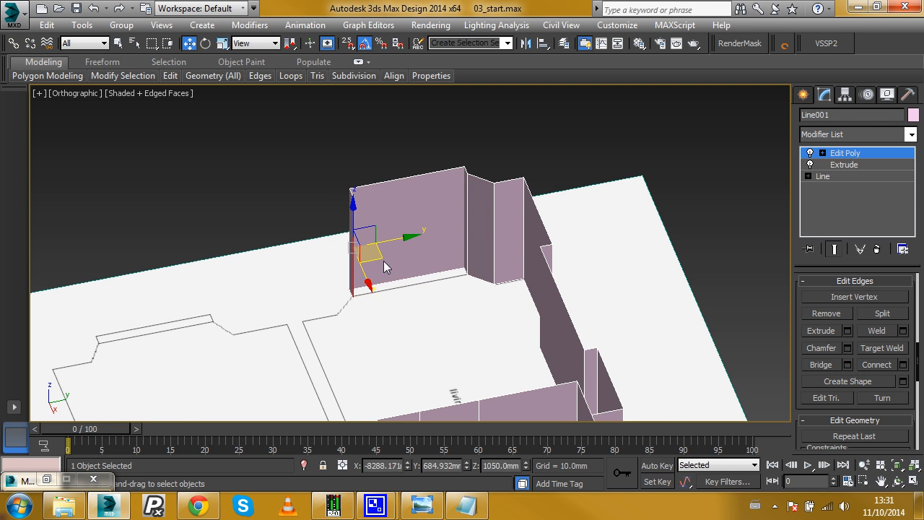
middle_click_drag(382, 270, 481, 222)
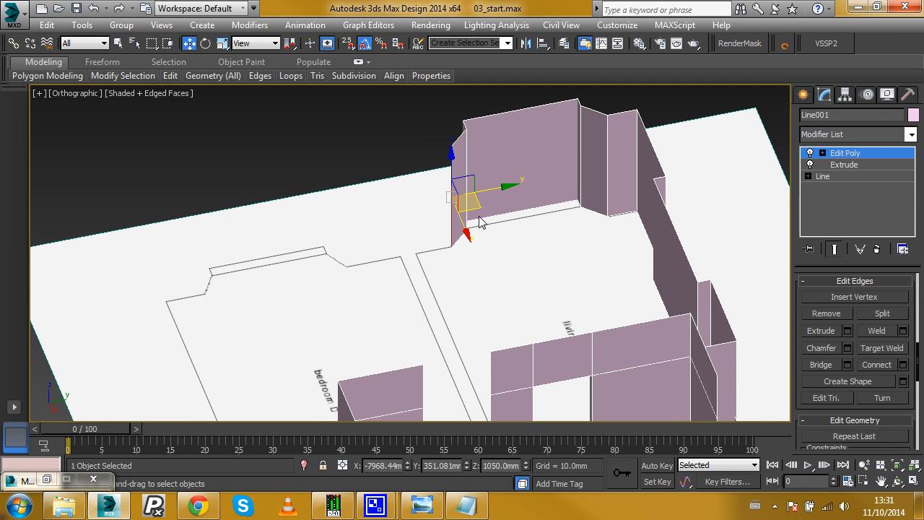
left_click_drag(489, 190, 452, 213, "shift")
Step: With 3D snapping on, extend the long bedroom D side wall back to the door wall and snap its end onto the free door jamb edge
middle_click_drag(430, 246, 432, 327, "alt")
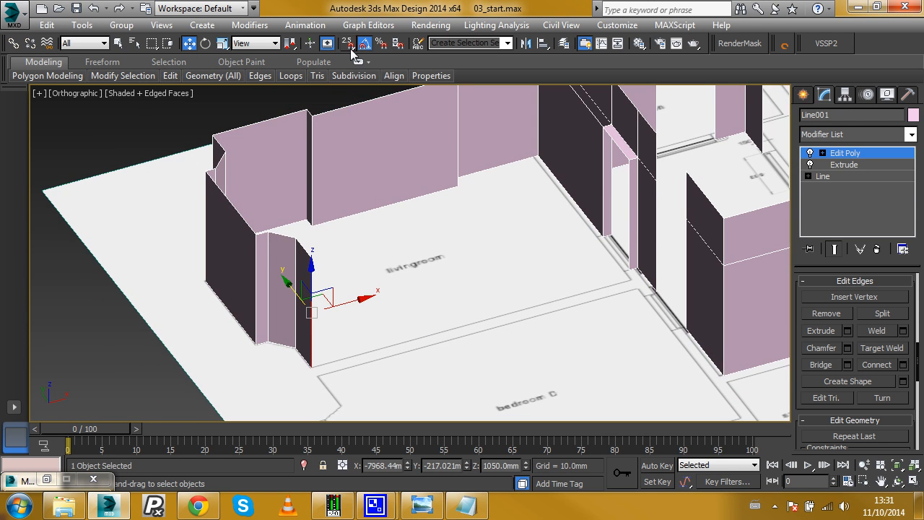
left_click_drag(349, 42, 352, 92)
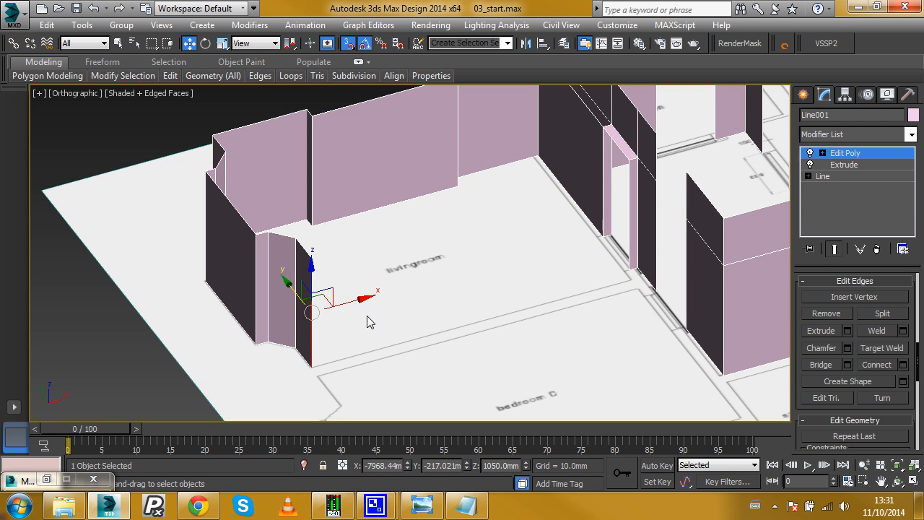
left_click_drag(349, 311, 622, 165, "shift")
middle_click_drag(622, 164, 604, 230, "alt")
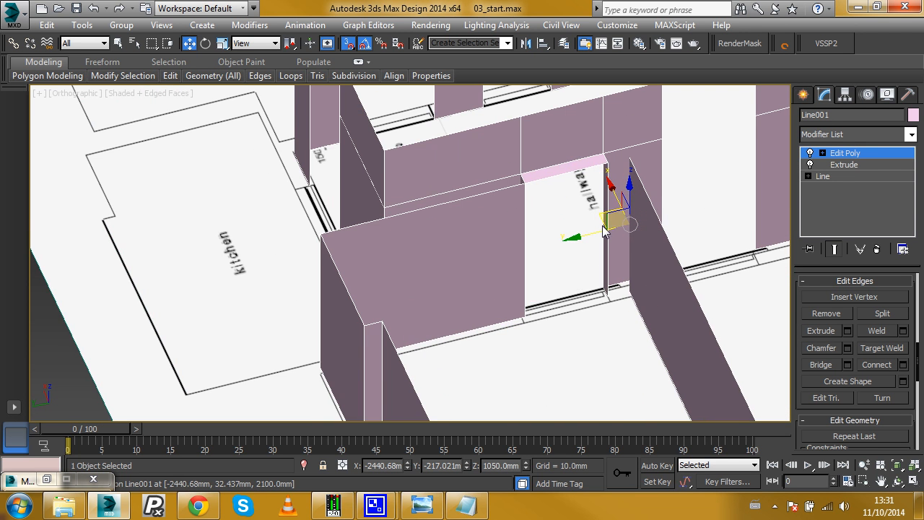
left_click_drag(593, 236, 608, 170)
middle_click_drag(608, 219, 653, 215, "alt")
scroll(729, 227, "down", 4)
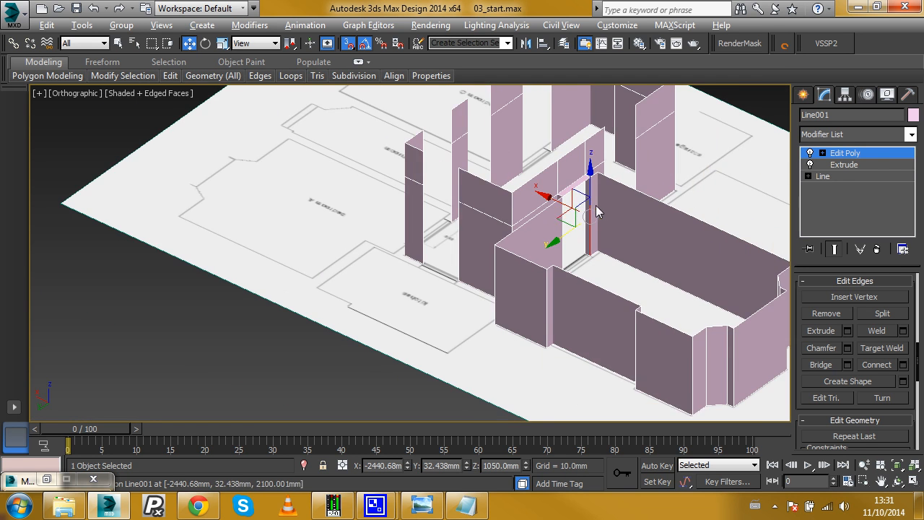
middle_click_drag(730, 227, 758, 243, "alt")
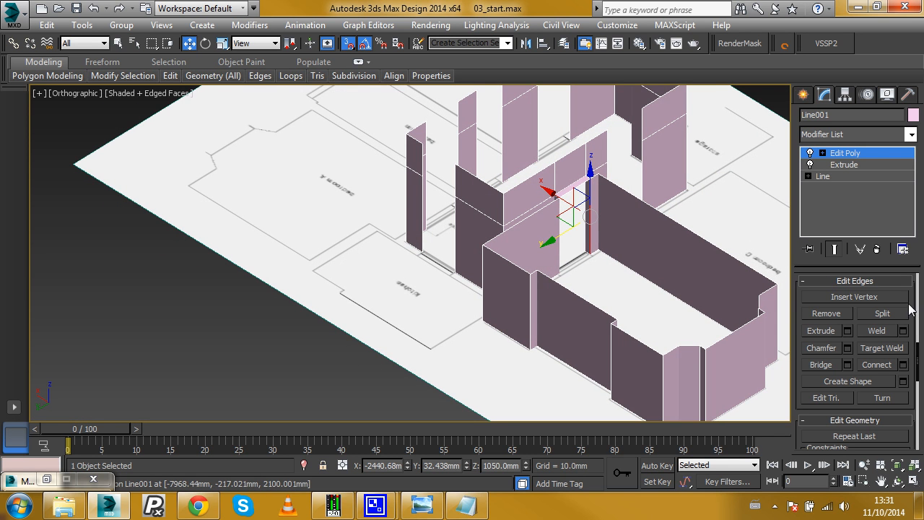
Step: Weld the overlapping upper and lower vertices where the livingroom wall meets the door jamb, using a 0.1 mm threshold
scroll(911, 309, "up", 5)
left_click(810, 326)
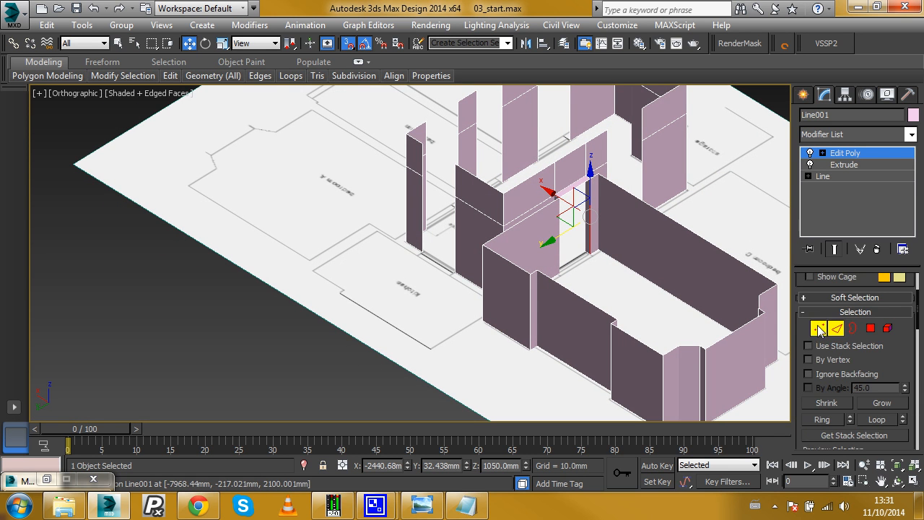
scroll(582, 177, "up", 5)
left_click_drag(582, 178, 607, 134)
middle_click_drag(607, 402, 599, 260)
left_click_drag(589, 289, 603, 332, "ctrl")
scroll(878, 250, "down", 3)
scroll(877, 249, "down", 10)
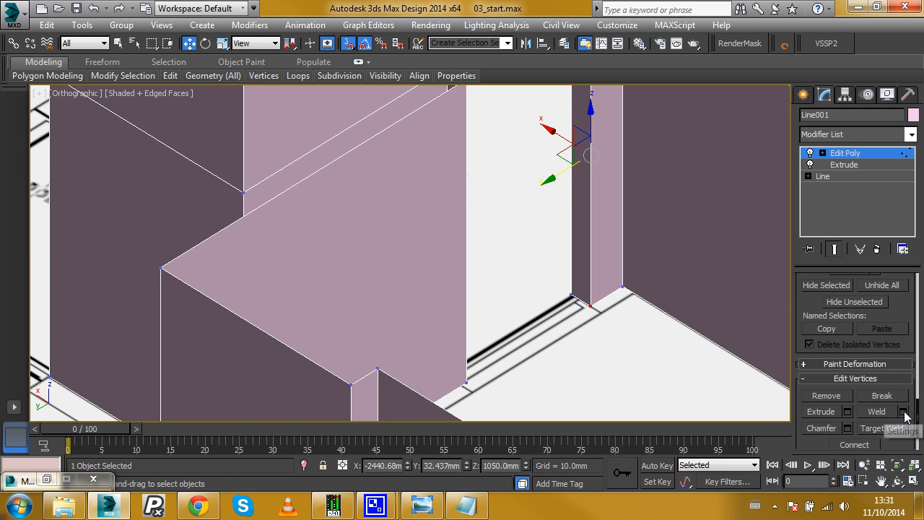
left_click(902, 412)
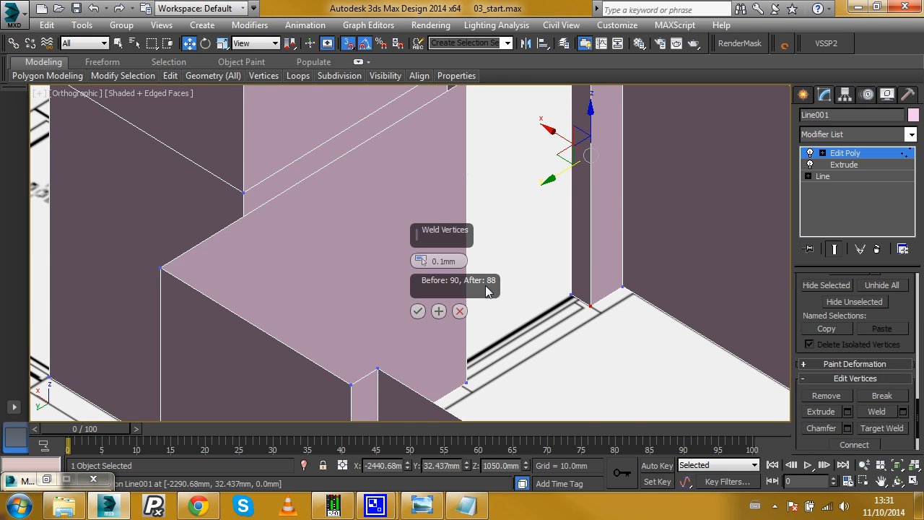
left_click(418, 311)
Step: Select the whole loop of upper livingroom wall edges, including the outer edge of the door head
scroll(549, 310, "down", 5)
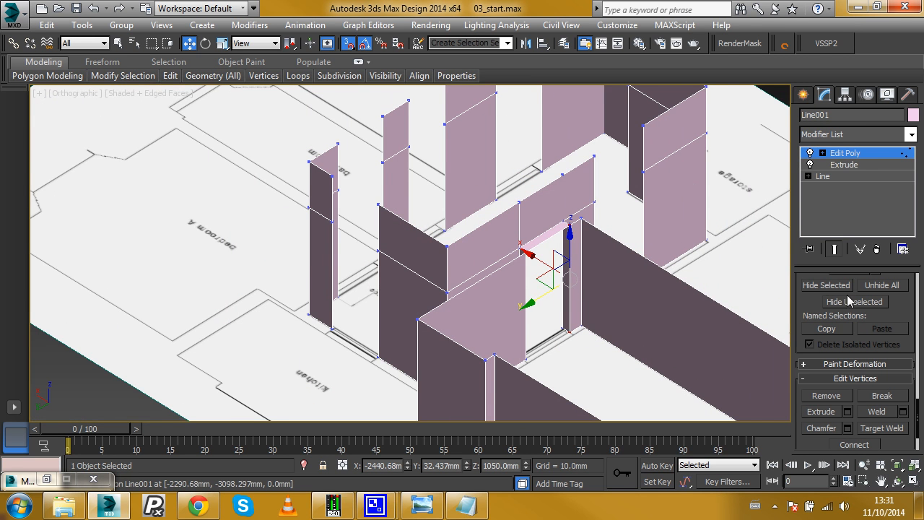
scroll(908, 342, "up", 10)
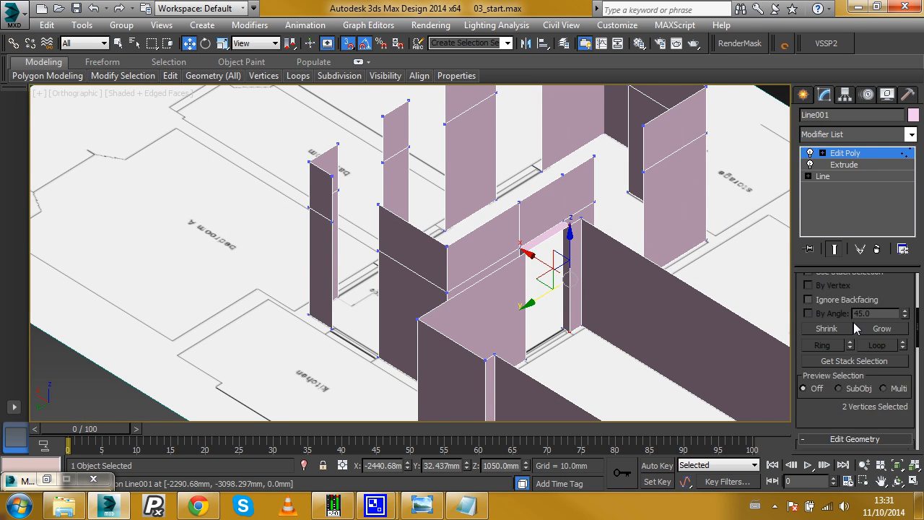
left_click(836, 406)
middle_click_drag(464, 291, 524, 209)
left_click(482, 262)
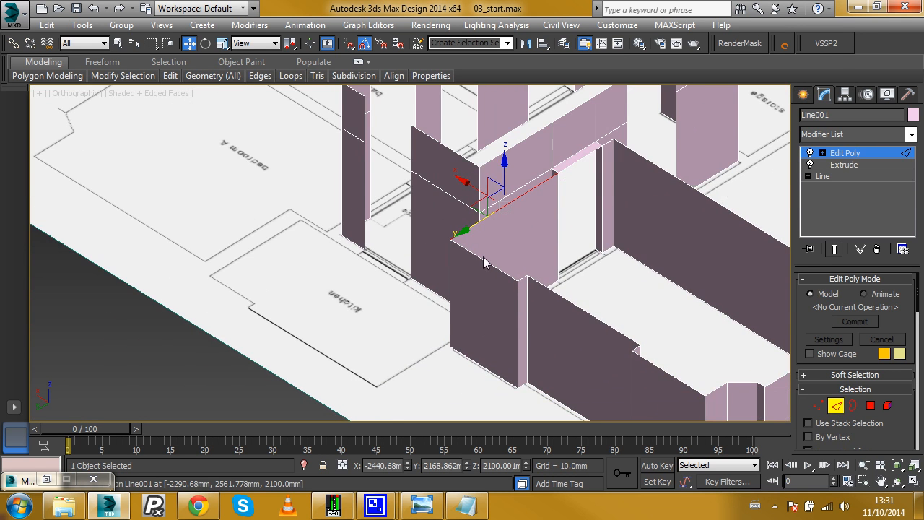
middle_click_drag(561, 298, 528, 229)
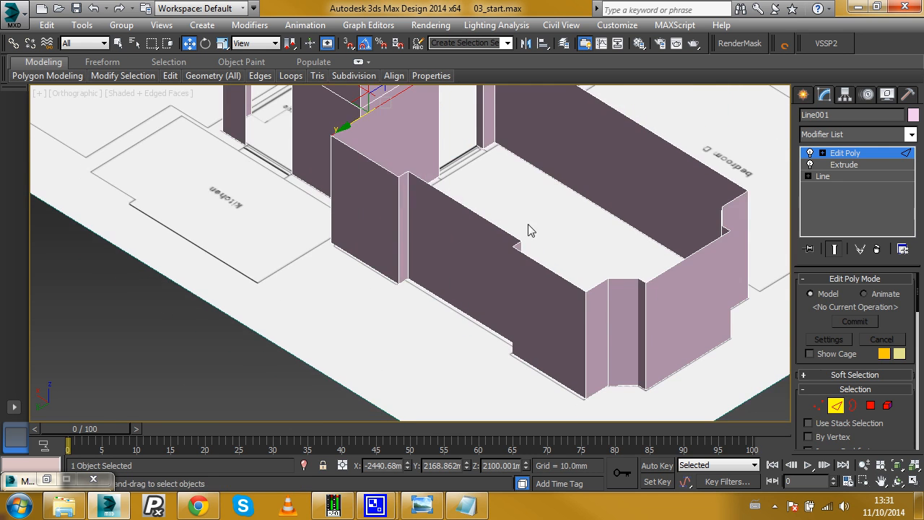
scroll(895, 433, "down", 5)
left_click(876, 366)
middle_click_drag(602, 208, 618, 284)
scroll(482, 141, "up", 5)
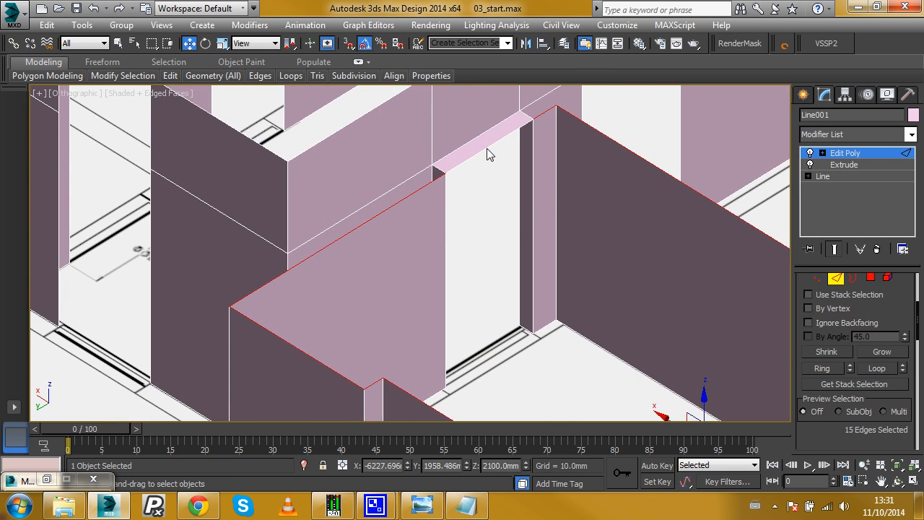
left_click(489, 151, "ctrl")
scroll(489, 150, "down", 5)
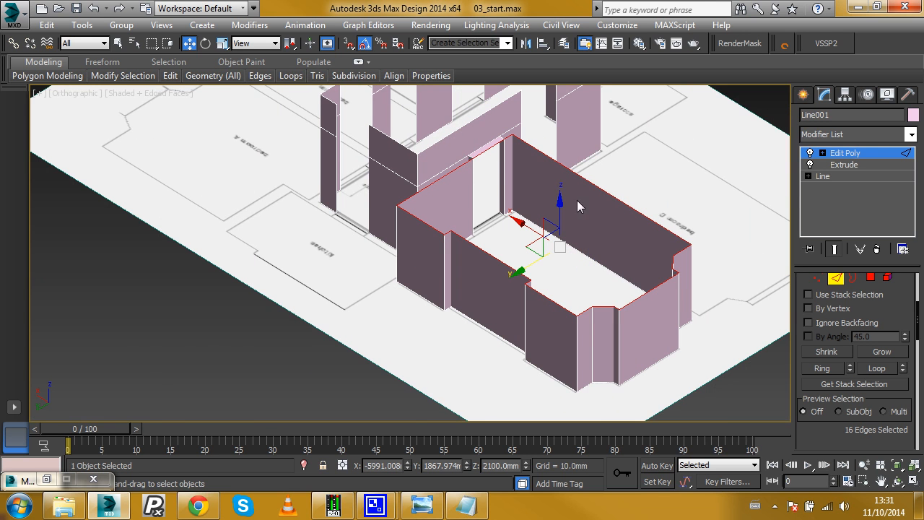
Step: Snap a copy of the selected edges up to a wall height of 3000 mm and leave edge editing
left_click(346, 45)
middle_click_drag(556, 180, 573, 231)
left_click_drag(574, 246, 560, 152)
middle_click_drag(560, 152, 433, 220, "alt")
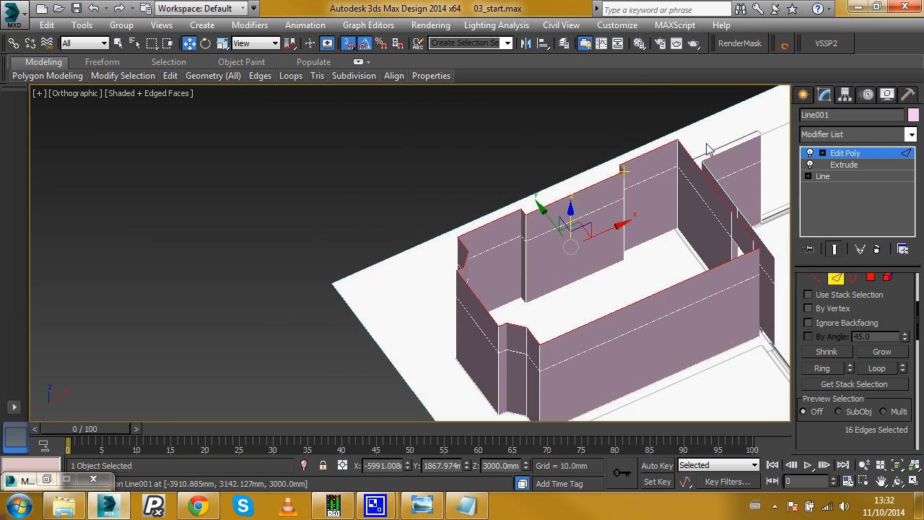
left_click(861, 154)
Step: Examine the livingroom walls and door opening from several angles against the hallway and the plan
scroll(585, 253, "down", 3)
middle_click_drag(691, 287, 677, 211)
scroll(578, 261, "up", 2)
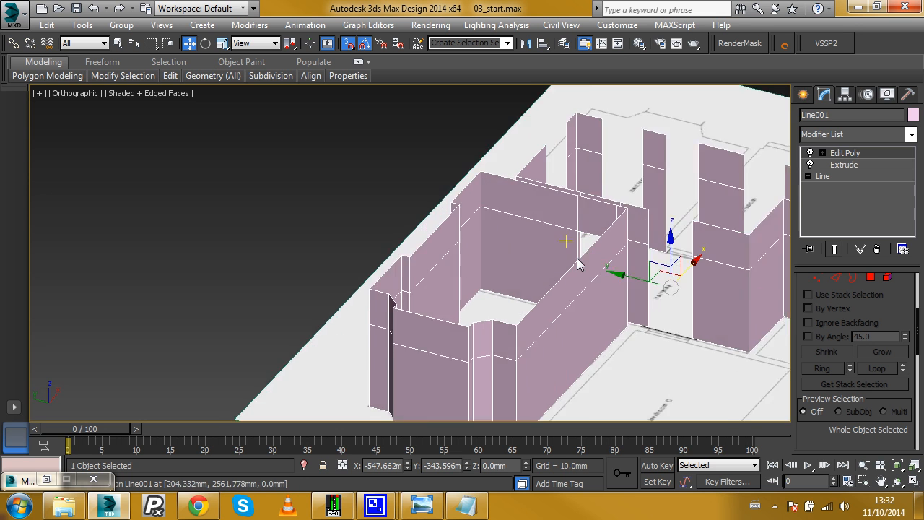
scroll(577, 261, "down", 4)
mouse_move(560, 259)
middle_mouse_down("alt")
mouse_move(699, 248)
mouse_move(552, 249)
middle_mouse_up("alt")
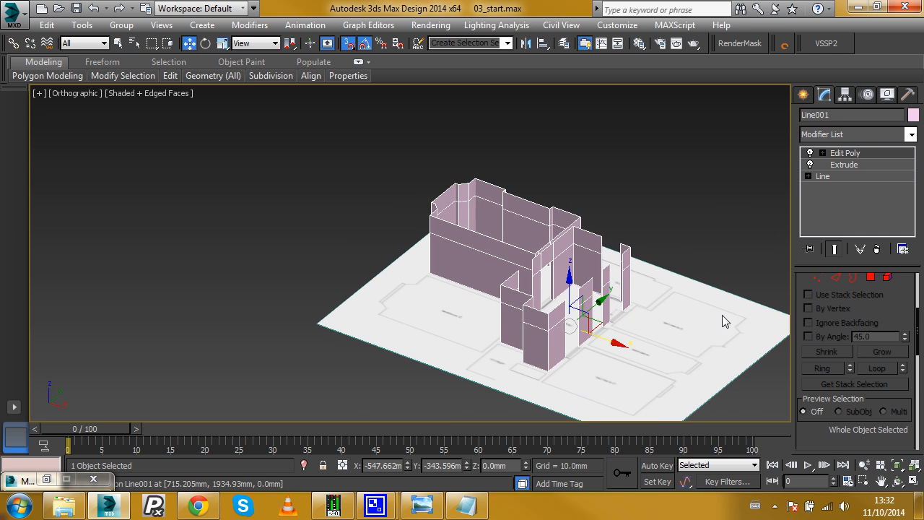
middle_click_drag(612, 285, 577, 290, "alt")
scroll(537, 273, "up", 5)
scroll(568, 270, "down", 5)
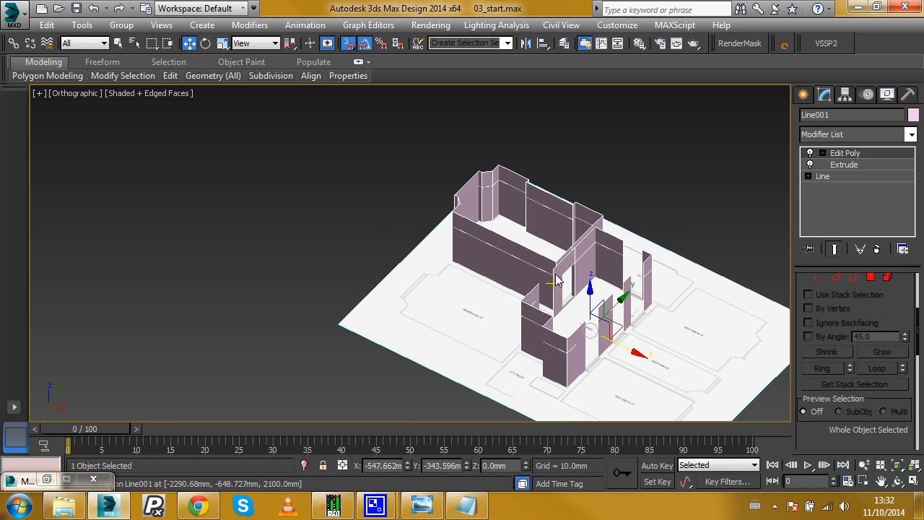
scroll(575, 289, "up", 10)
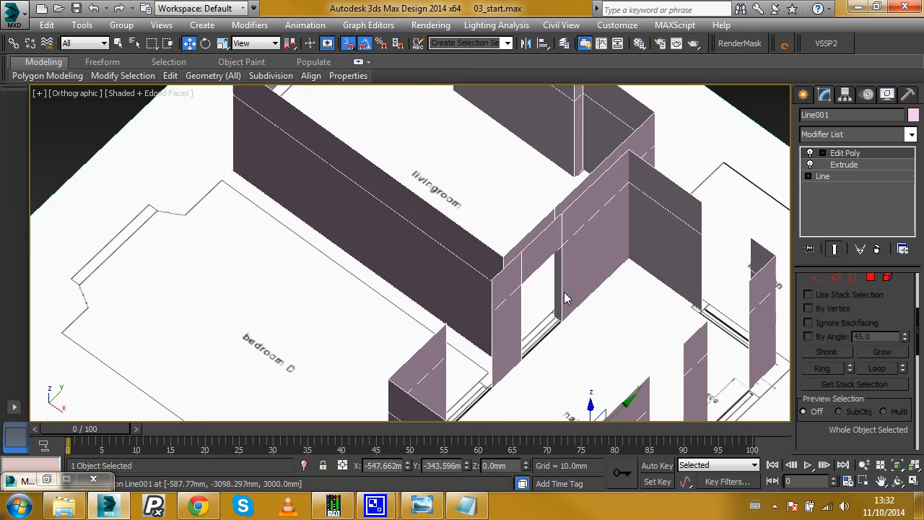
middle_click_drag(565, 299, 623, 279, "alt")
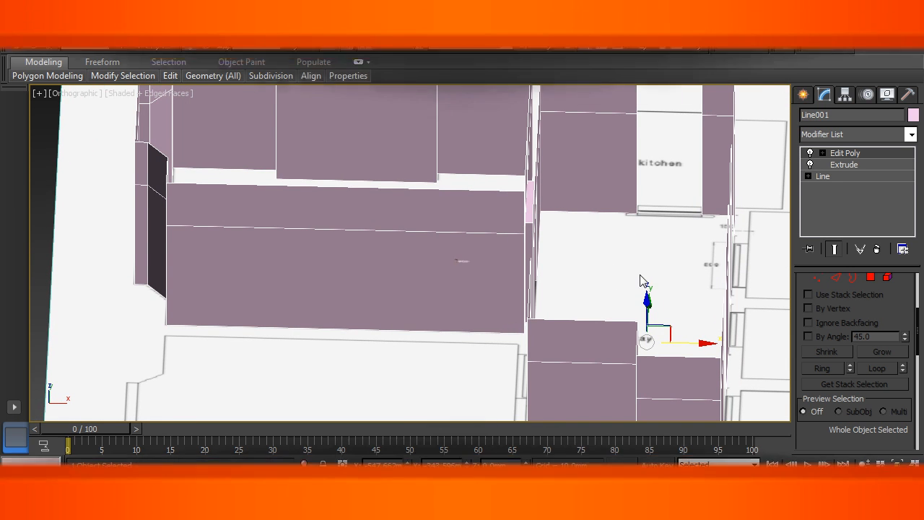